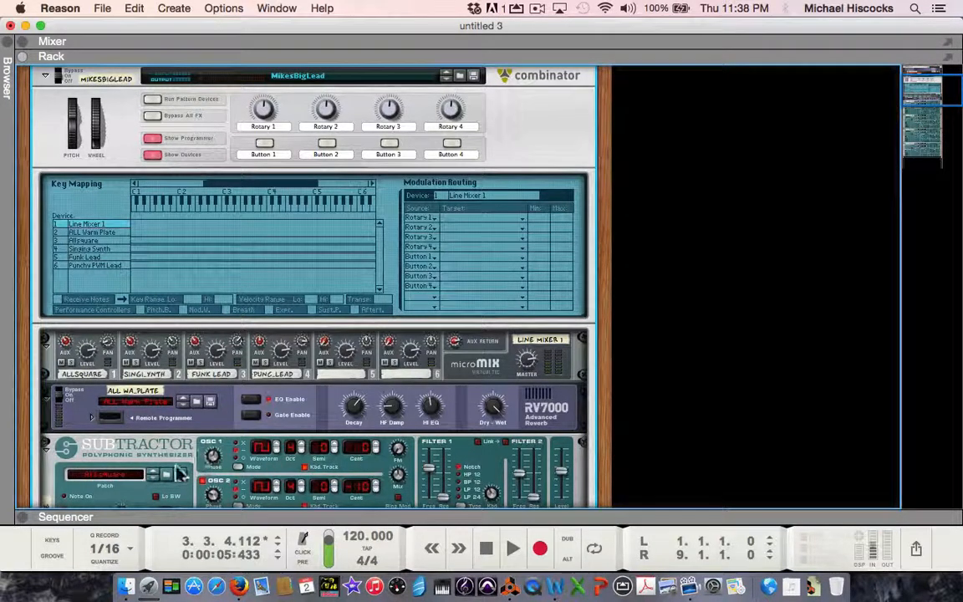
# Step: Look through the Combinator's four Subtractor synths and compare their pitch bend ranges
pyautogui.scroll(-1, 158, 473)
pyautogui.scroll(-10, 163, 476)
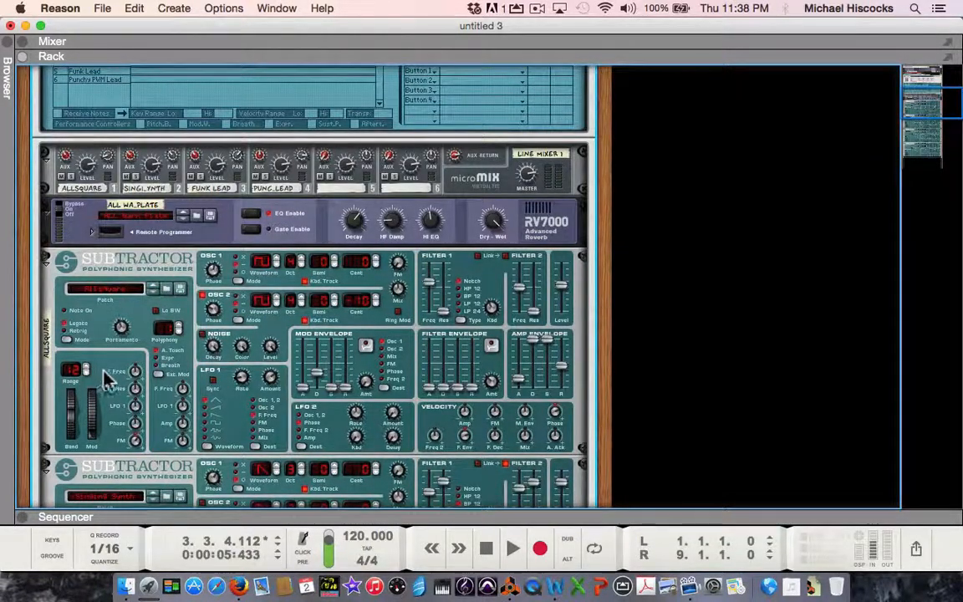
pyautogui.scroll(-1, 109, 380)
pyautogui.scroll(-10, 109, 383)
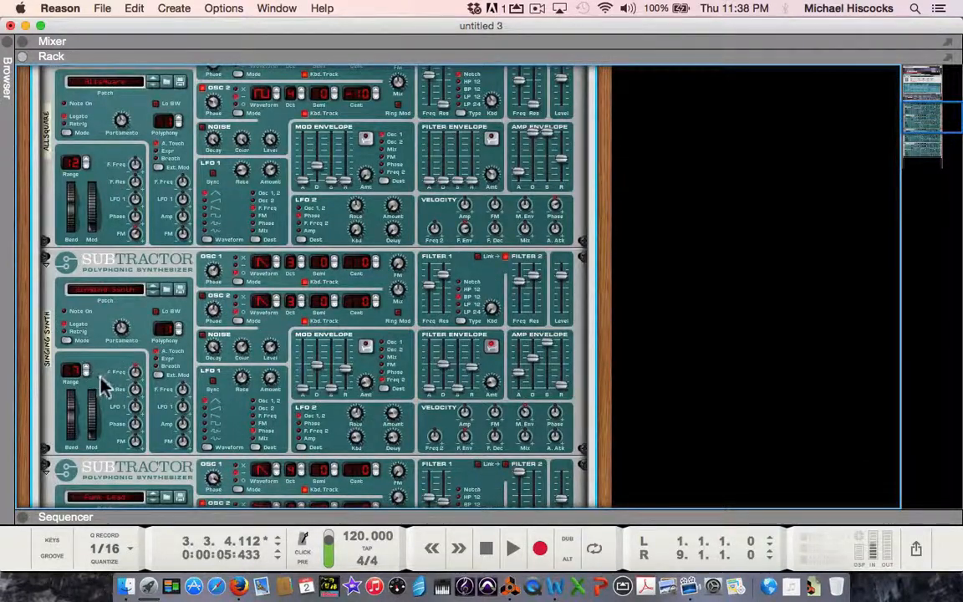
pyautogui.scroll(-5, 102, 380)
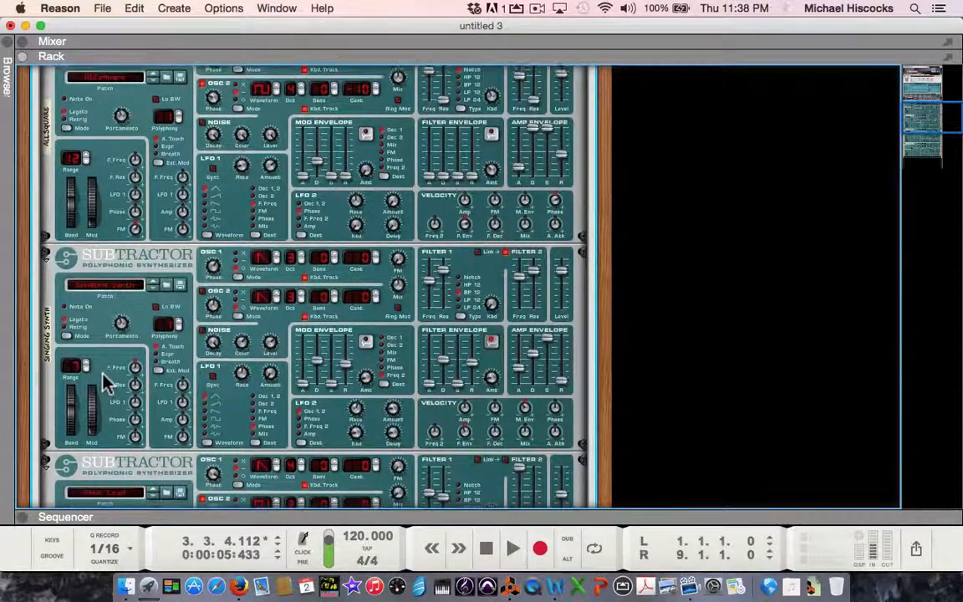
pyautogui.scroll(-11, 105, 383)
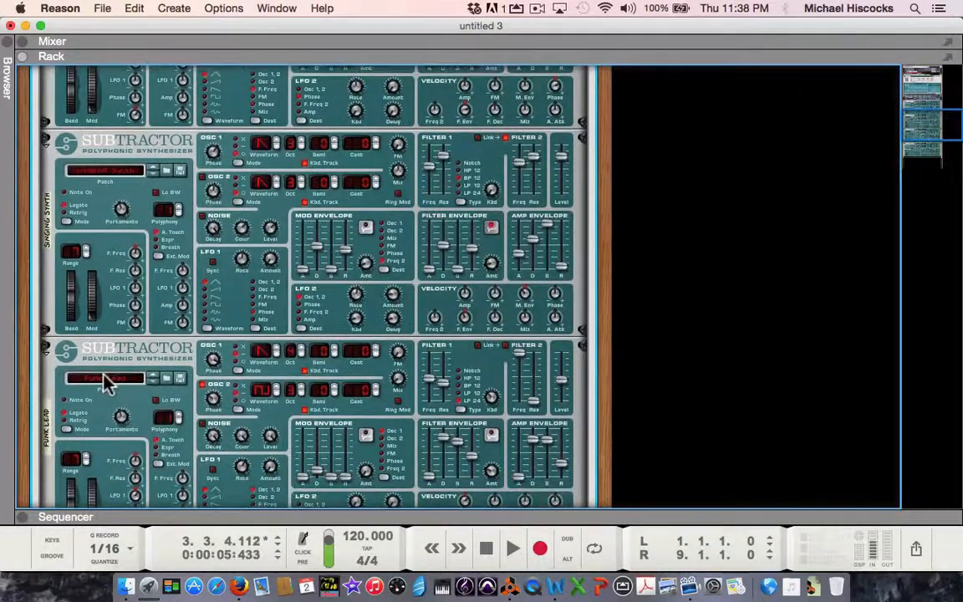
pyautogui.scroll(-15, 104, 382)
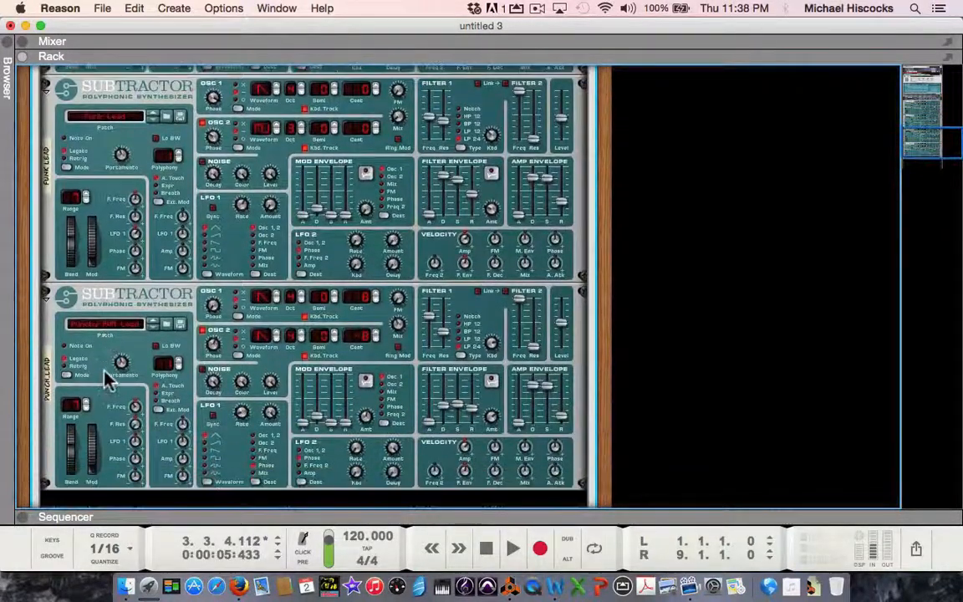
pyautogui.scroll(8, 104, 383)
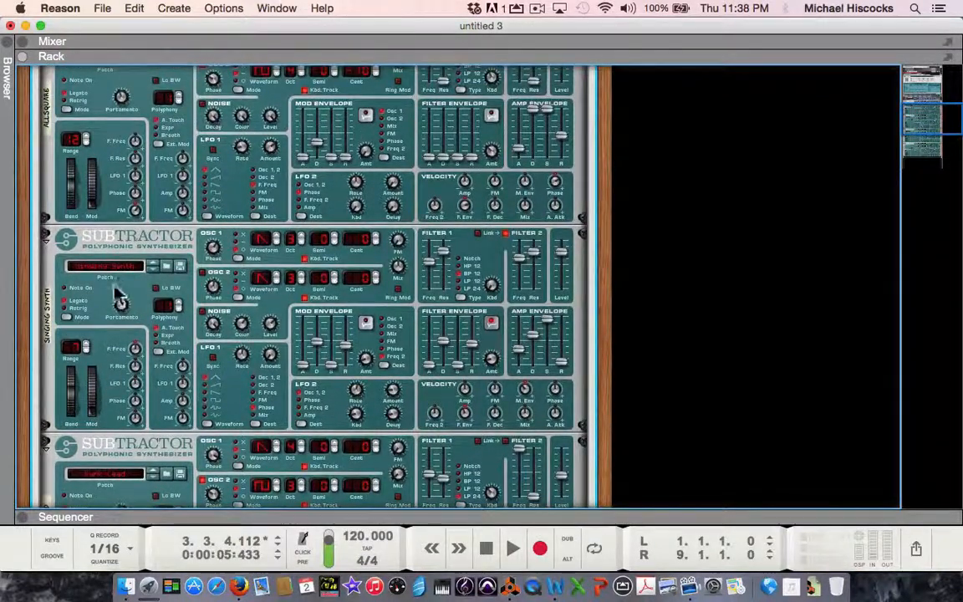
# Step: Set the pitch bend range of the Allsquare Subtractor to 7
pyautogui.click(87, 142)
pyautogui.click(87, 142)
pyautogui.click(87, 142)
pyautogui.click(87, 142)
pyautogui.click(87, 142)
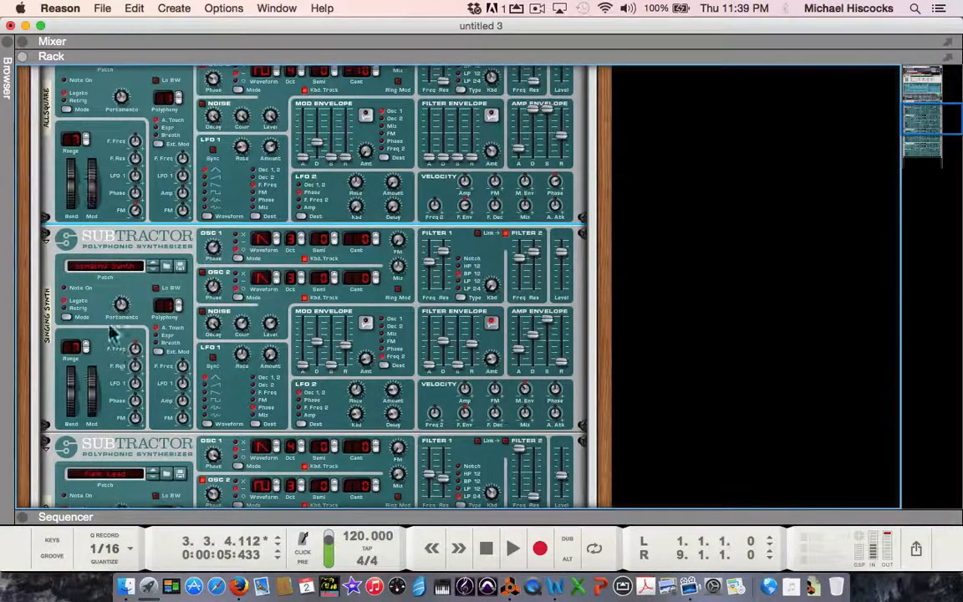
# Step: Review the pitch bend and portamento settings of the Subtractors, and the Combinator's controls, key mapping and line mixer
pyautogui.scroll(-3, 167, 371)
pyautogui.scroll(-1, 171, 370)
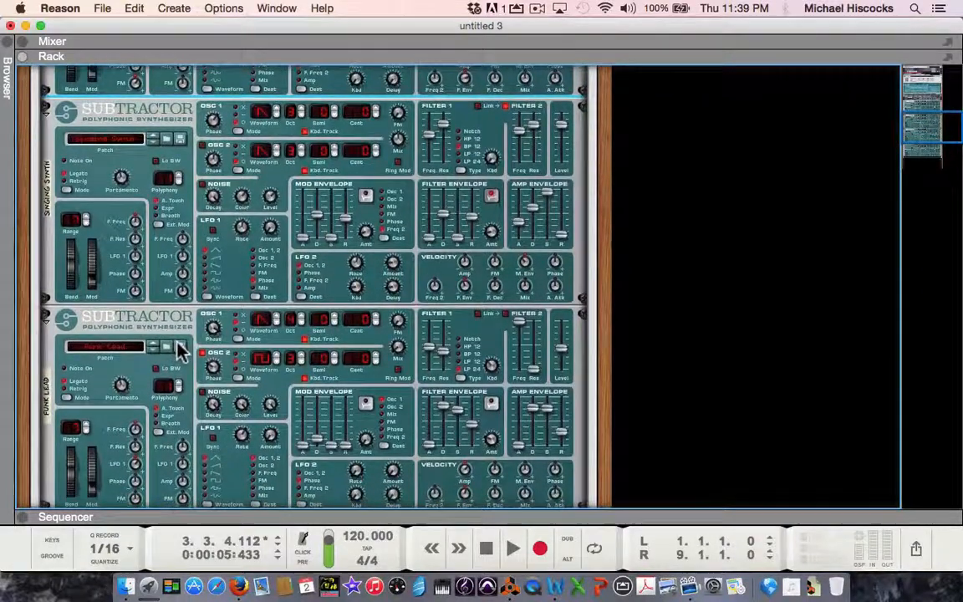
pyautogui.scroll(-2, 176, 353)
pyautogui.scroll(-5, 178, 342)
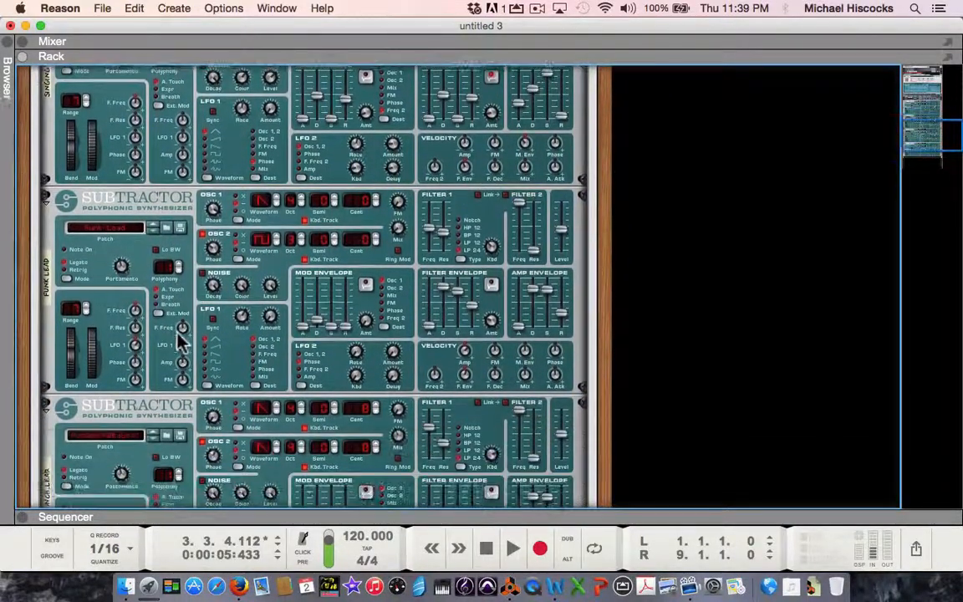
pyautogui.scroll(15, 182, 330)
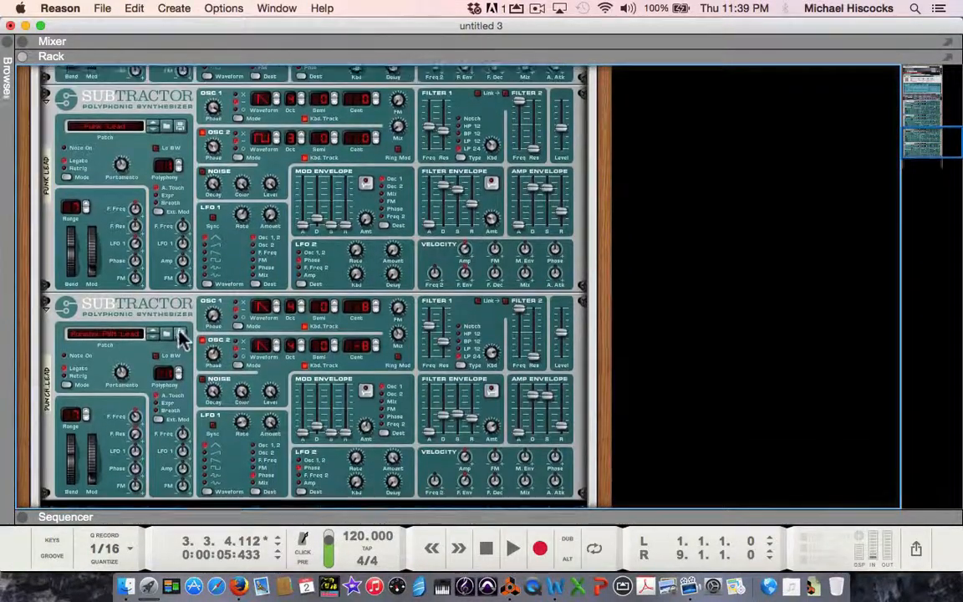
pyautogui.scroll(6, 174, 377)
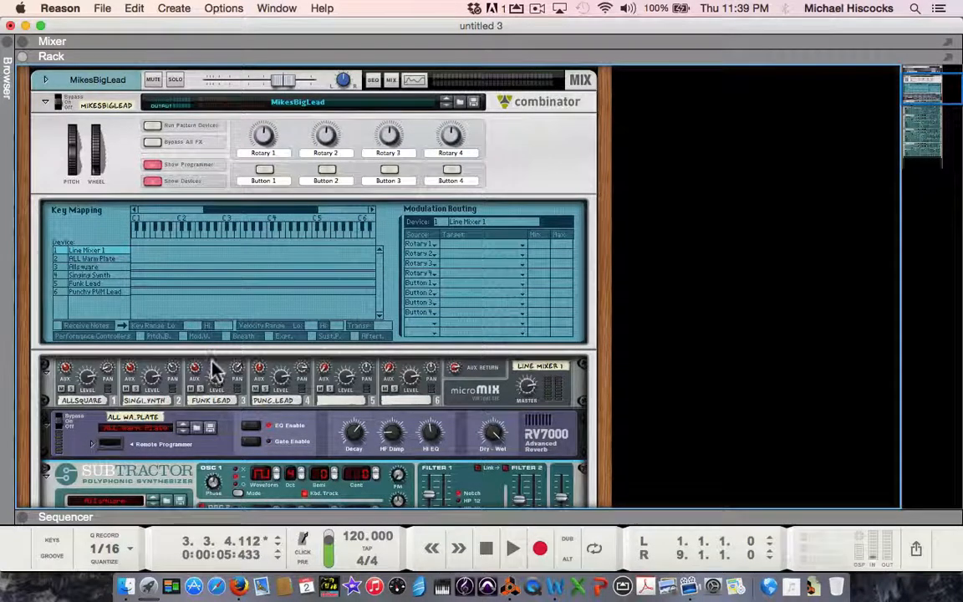
pyautogui.scroll(-1, 216, 368)
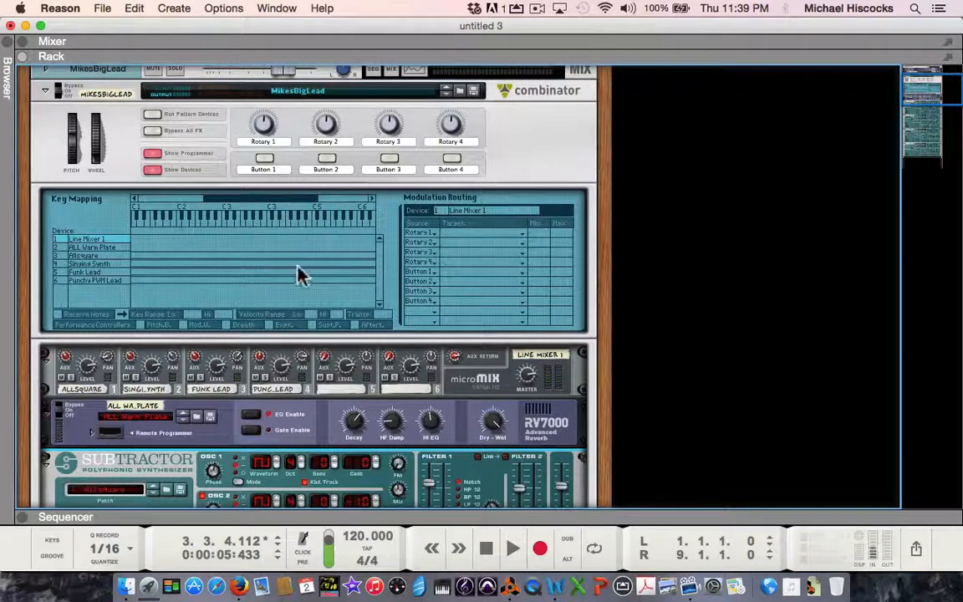
pyautogui.scroll(-2, 300, 274)
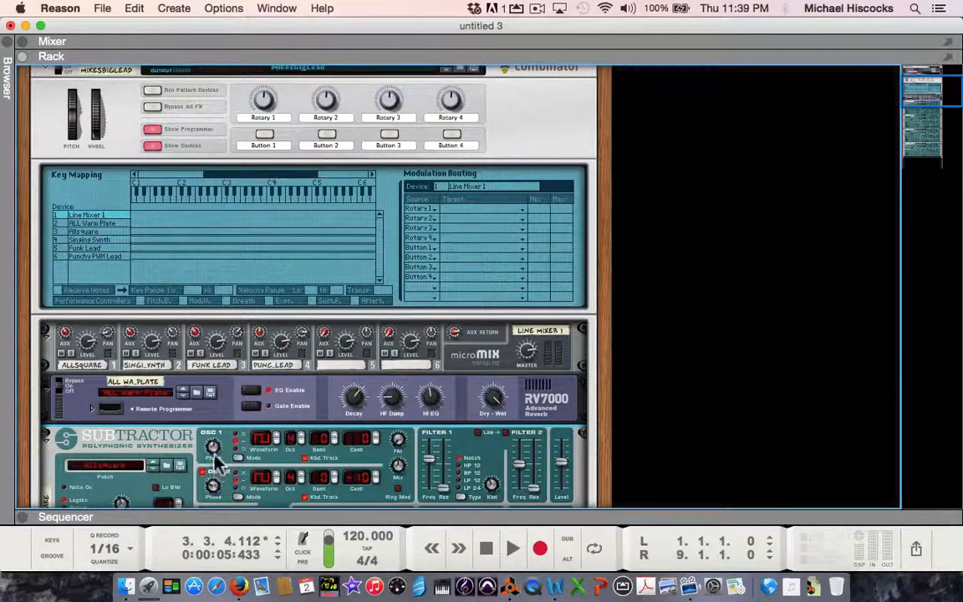
pyautogui.scroll(-1, 215, 458)
pyautogui.scroll(-5, 216, 451)
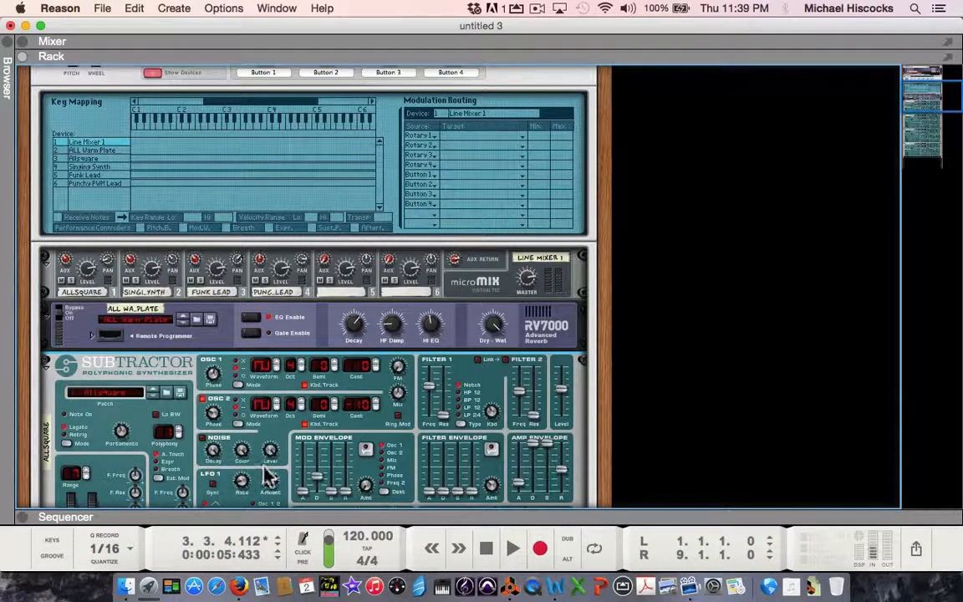
pyautogui.scroll(5, 267, 476)
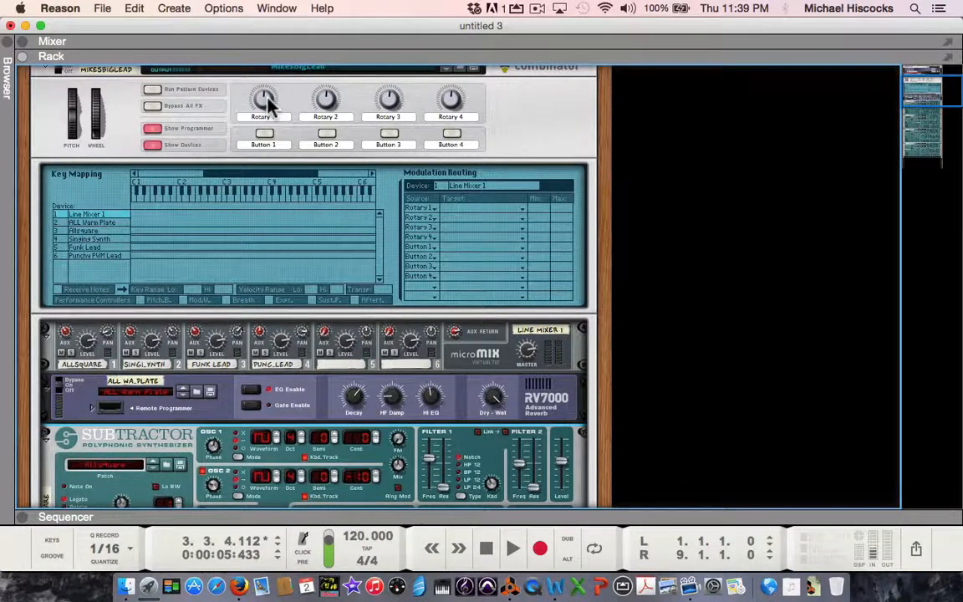
# Step: Hide the Combinator's programmer and show it again
pyautogui.moveTo(266, 93)
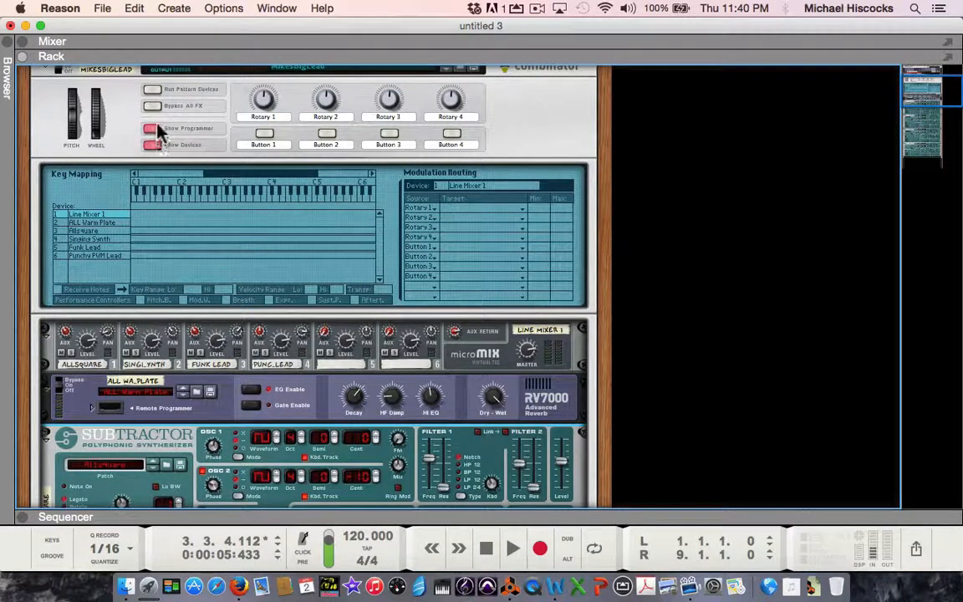
pyautogui.click(153, 130)
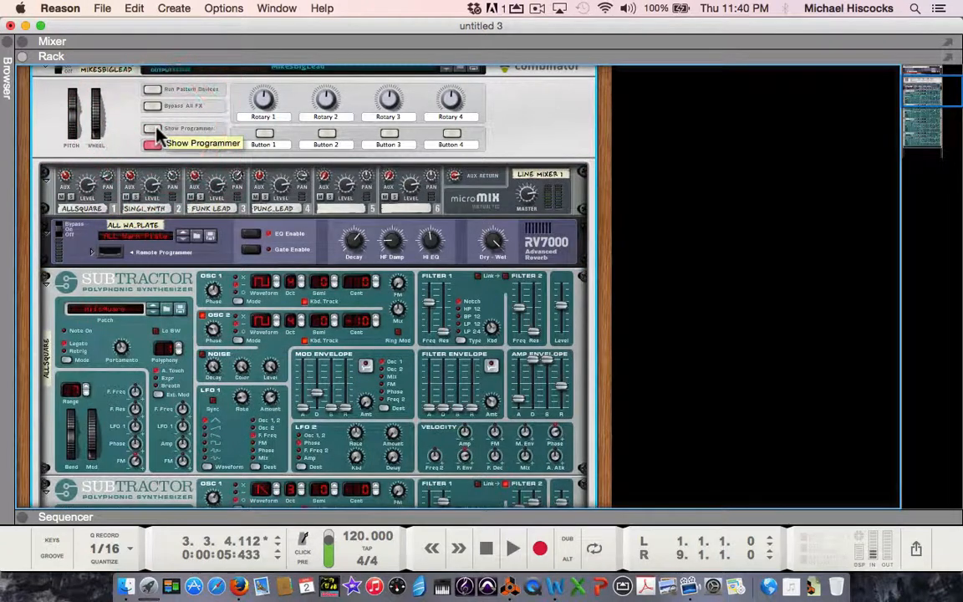
pyautogui.click(154, 130)
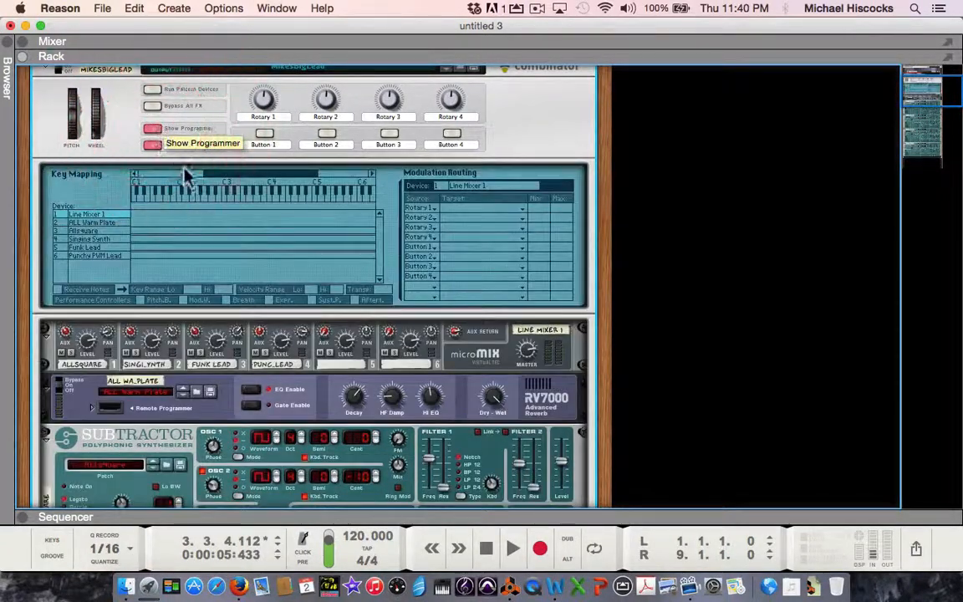
# Step: In the Combinator's modulation routing, assign Rotary 1 to the Portamento target of the Allsquare device
pyautogui.click(88, 233)
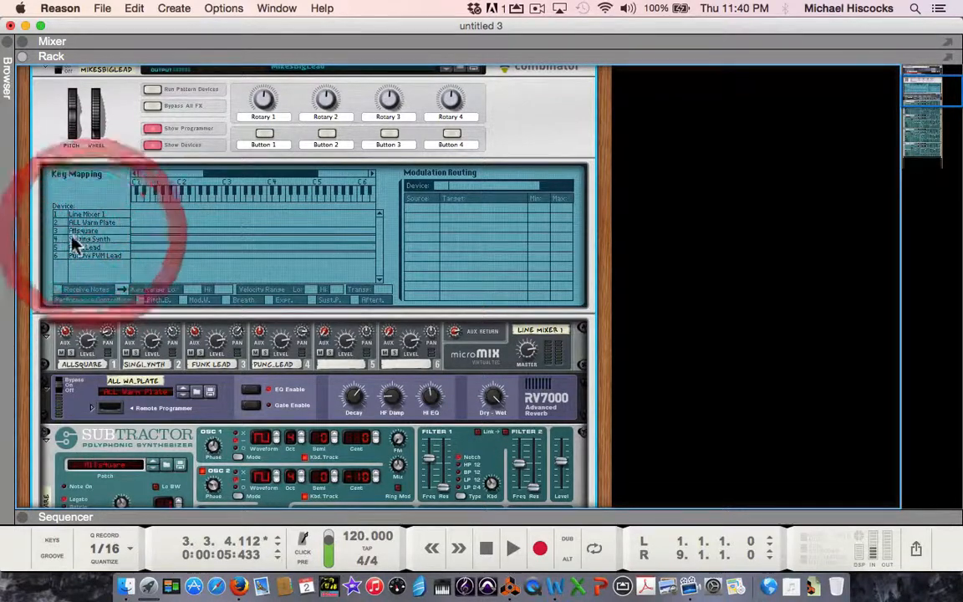
pyautogui.click(68, 234)
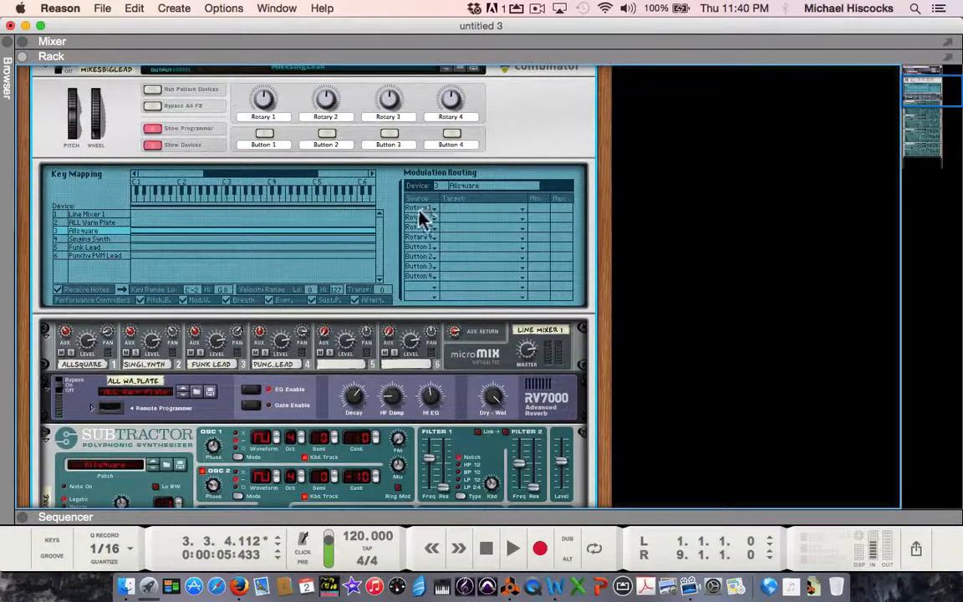
pyautogui.click(465, 210)
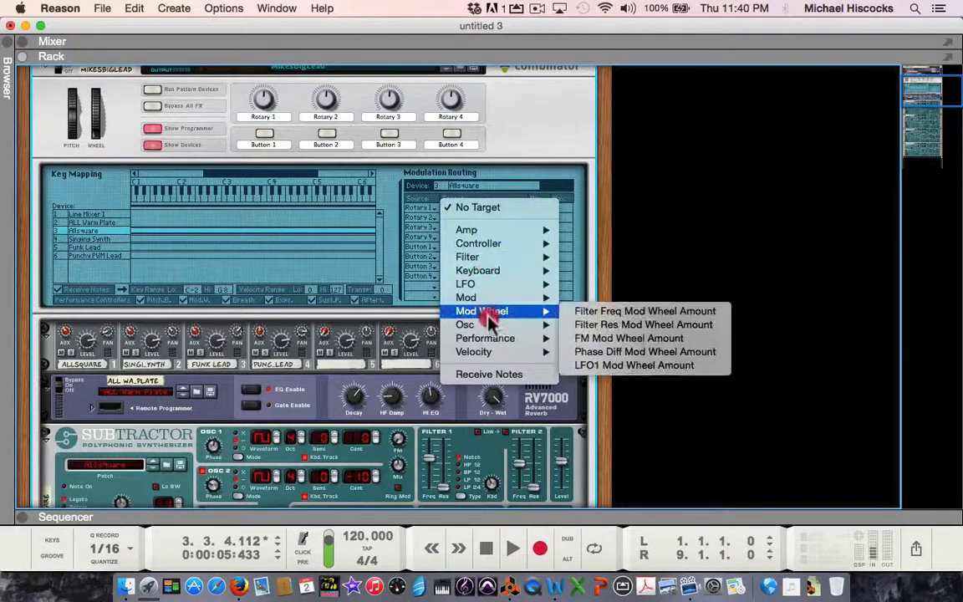
pyautogui.click(485, 339)
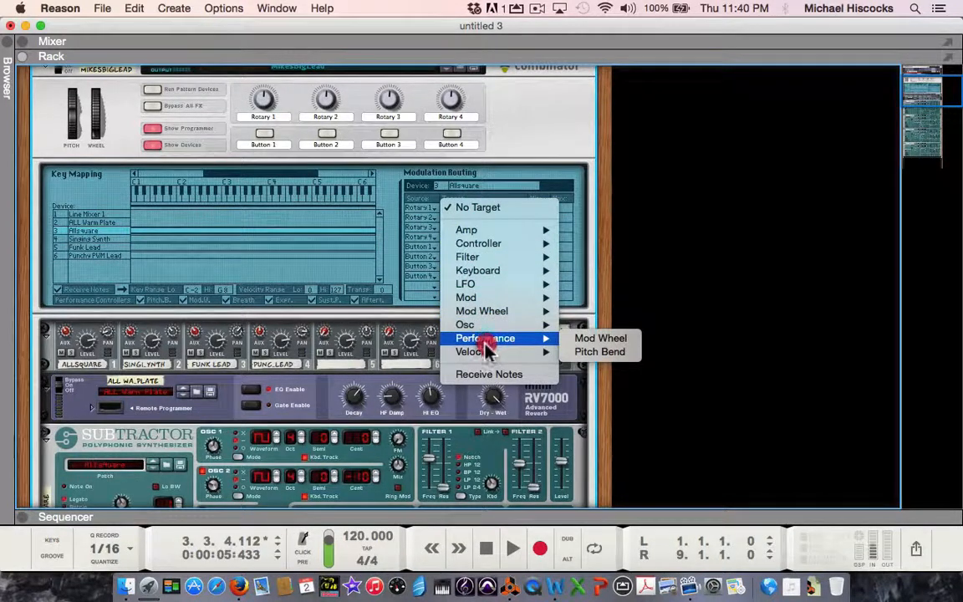
pyautogui.click(485, 352)
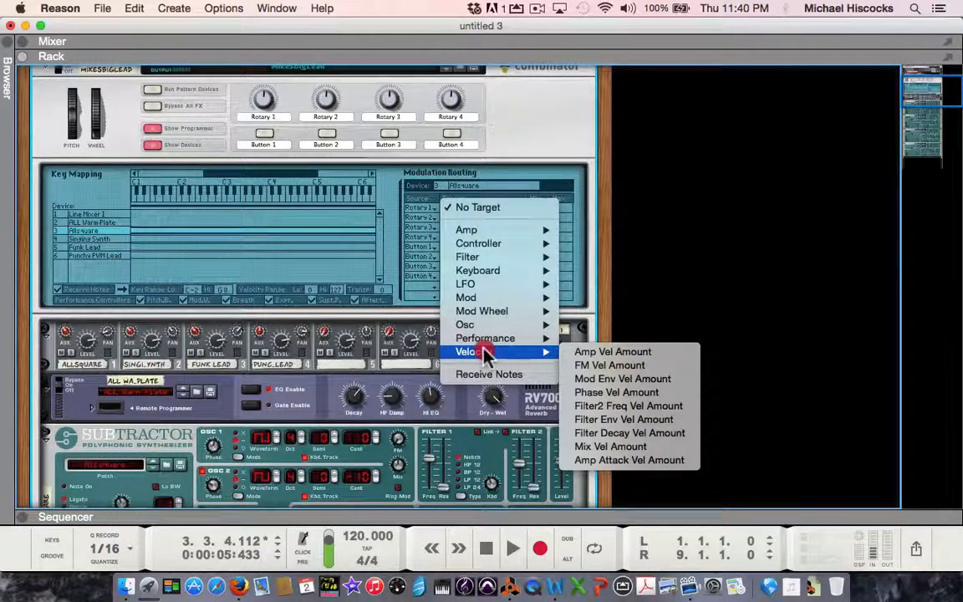
pyautogui.click(485, 339)
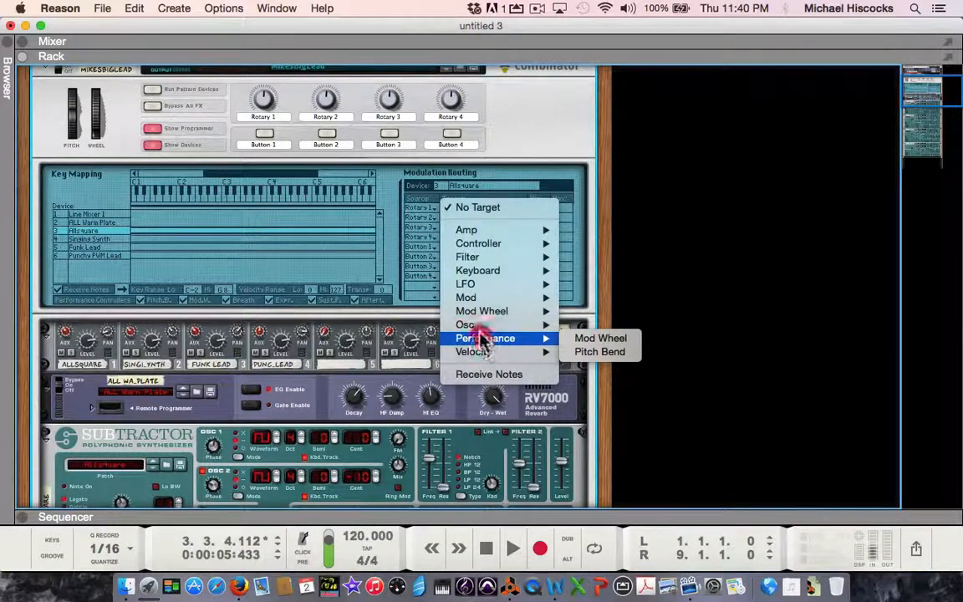
pyautogui.click(477, 327)
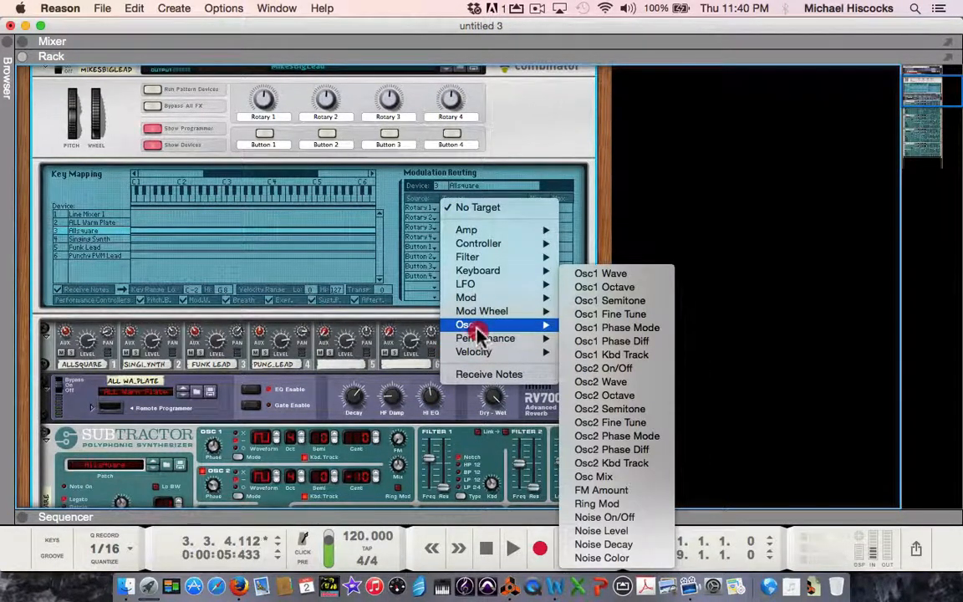
pyautogui.click(481, 338)
pyautogui.click(483, 352)
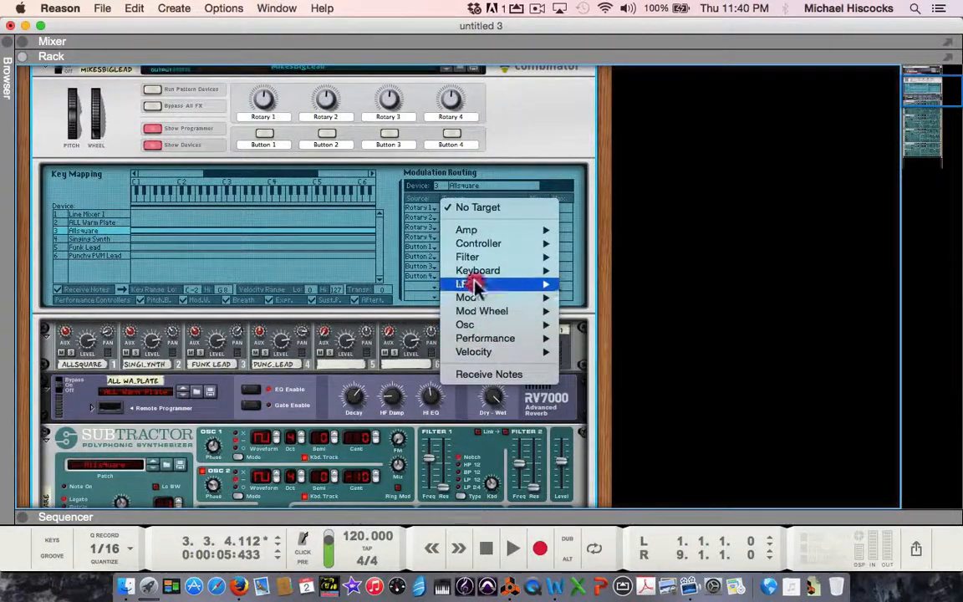
pyautogui.click(473, 244)
pyautogui.click(473, 231)
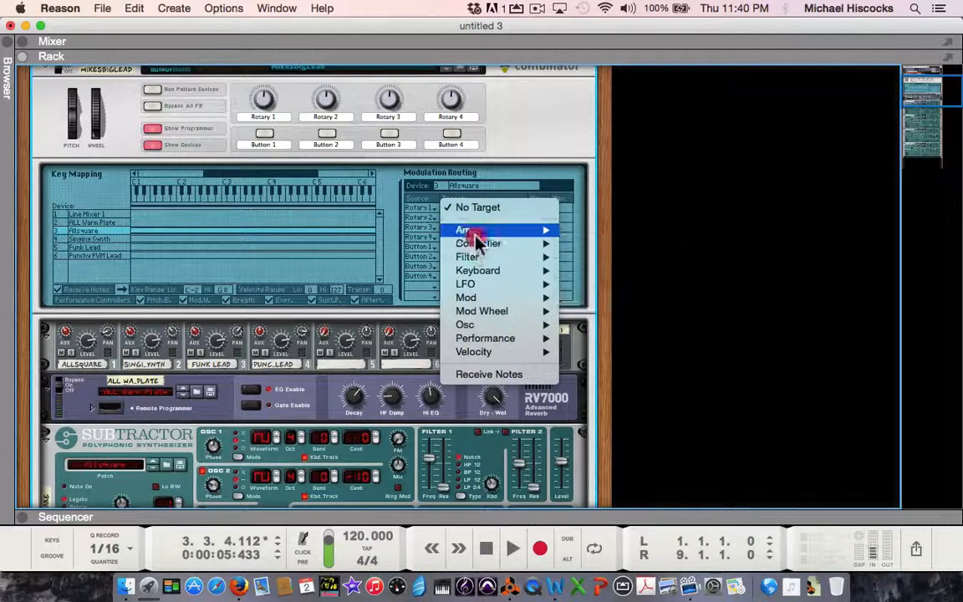
pyautogui.click(476, 244)
pyautogui.click(481, 258)
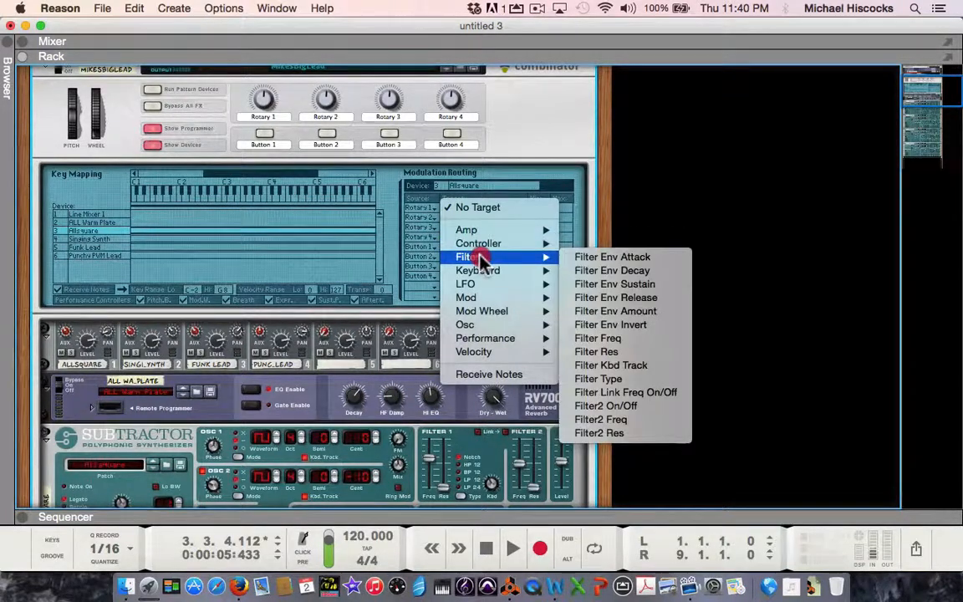
pyautogui.click(485, 270)
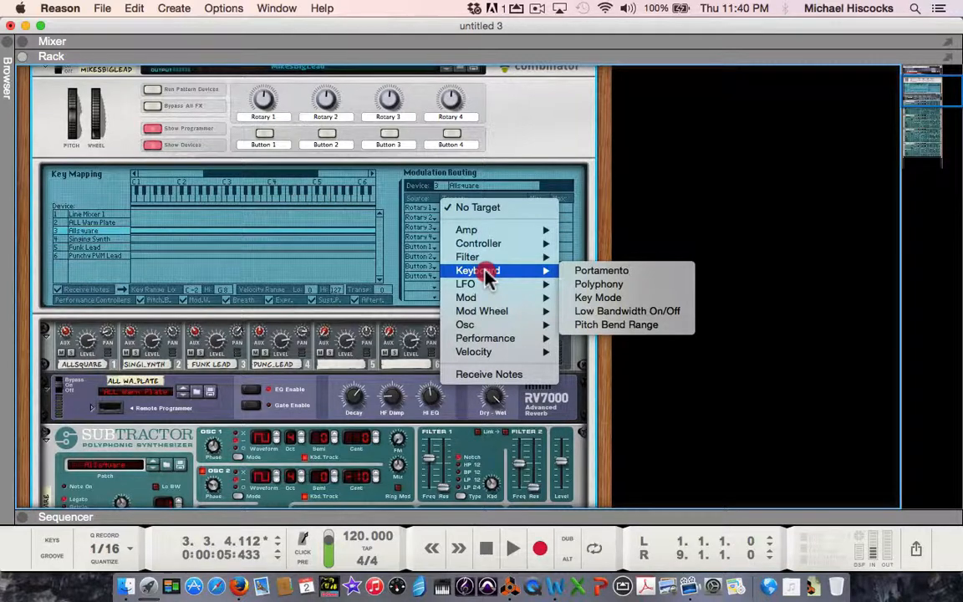
pyautogui.click(589, 274)
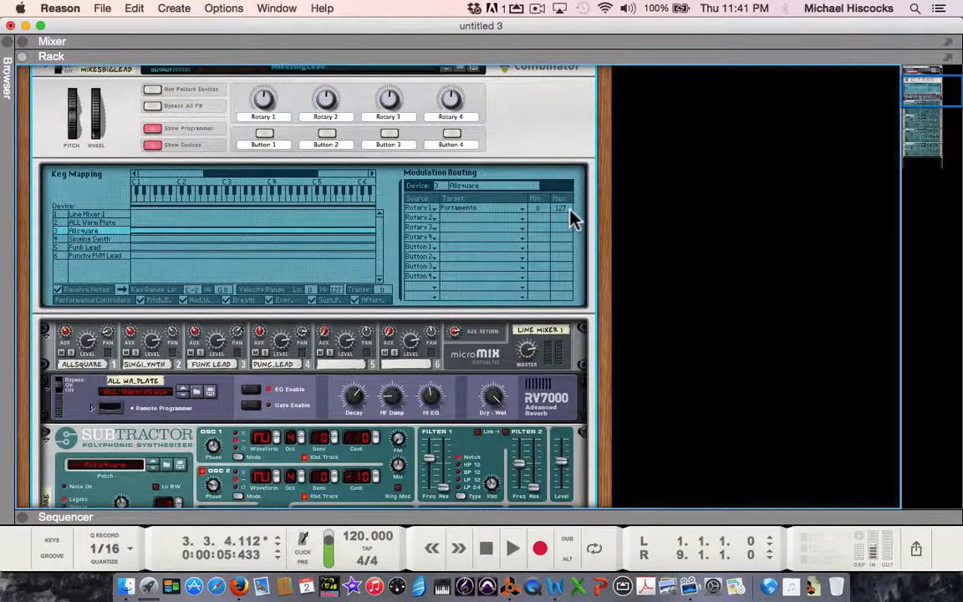
# Step: Turn Rotary 1 up and back to its centre position to test its control of Allsquare's portamento
pyautogui.scroll(-2, 493, 257)
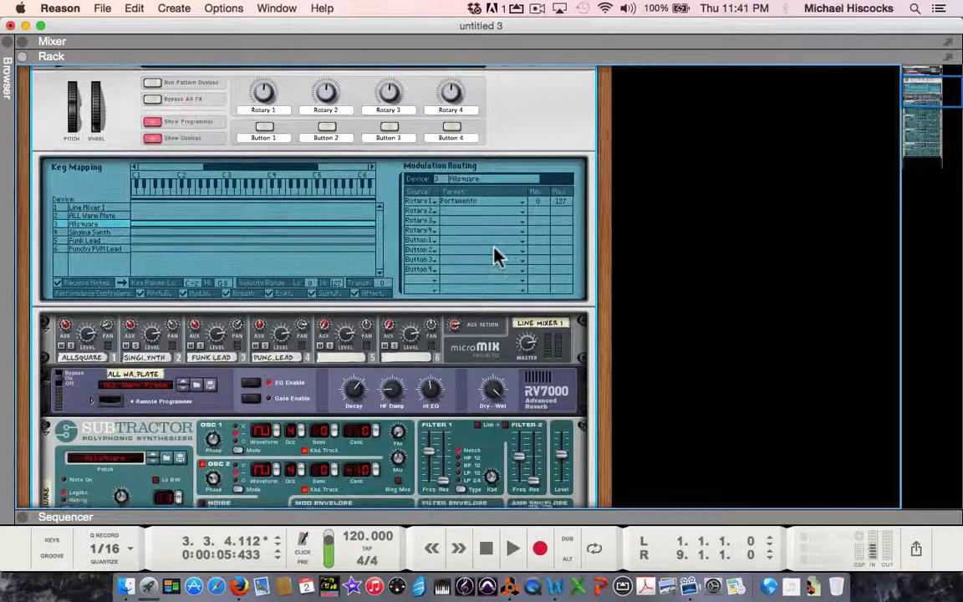
pyautogui.scroll(-1, 495, 256)
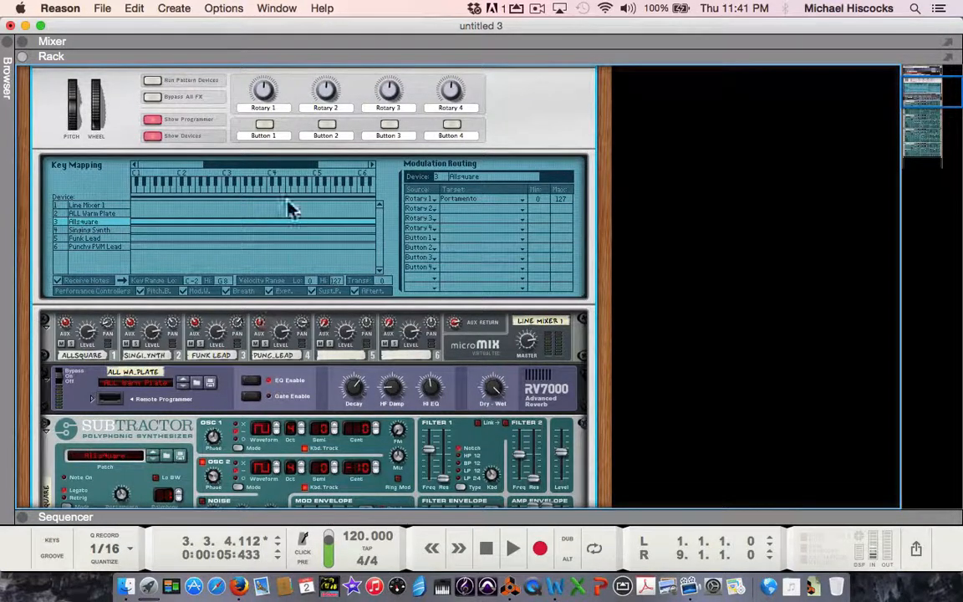
pyautogui.moveTo(262, 92)
pyautogui.mouseDown()
pyautogui.moveTo(264, 115)
pyautogui.moveTo(264, 91)
pyautogui.mouseUp()
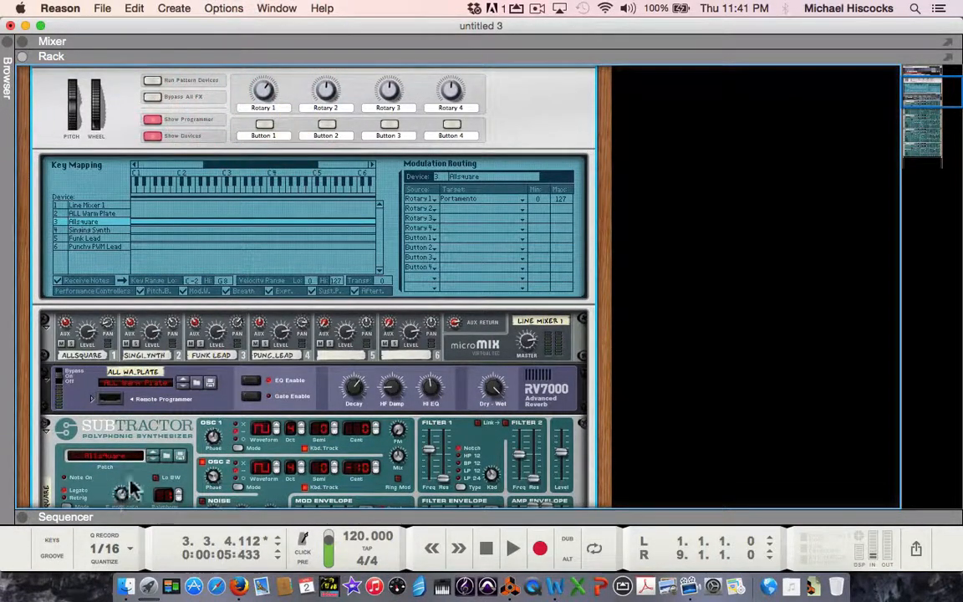
pyautogui.moveTo(262, 90)
pyautogui.mouseDown()
pyautogui.moveTo(260, 124)
pyautogui.moveTo(258, 95)
pyautogui.mouseUp()
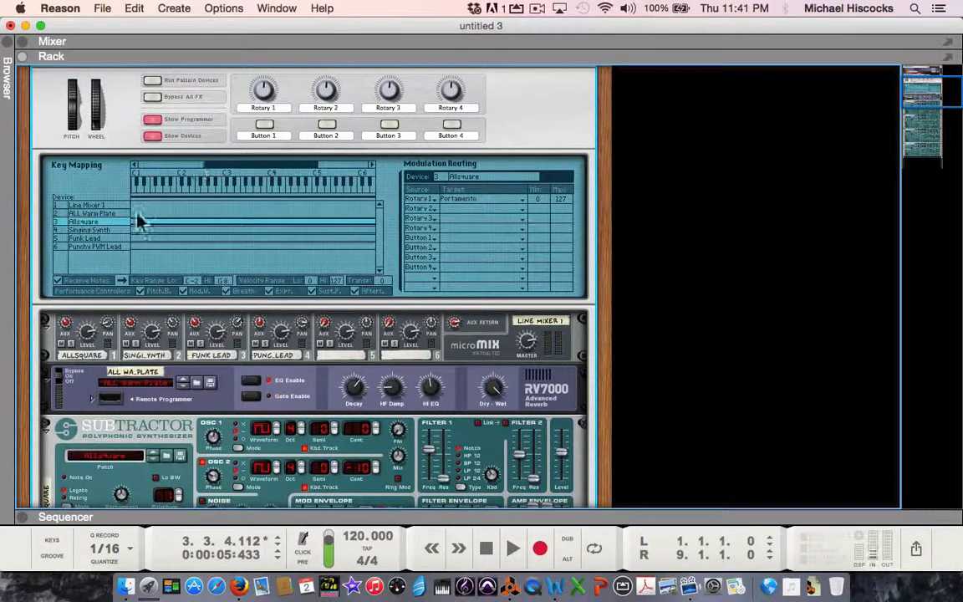
# Step: In the Combinator's modulation routing, assign Rotary 1 to the Portamento target of the Singing Synth device
pyautogui.click(92, 231)
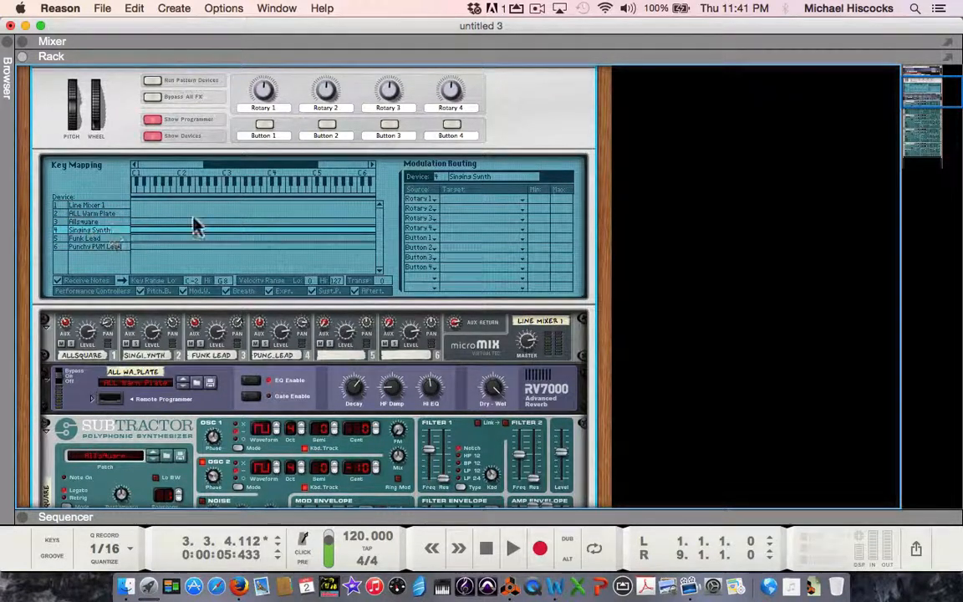
pyautogui.click(466, 206)
pyautogui.moveTo(483, 225)
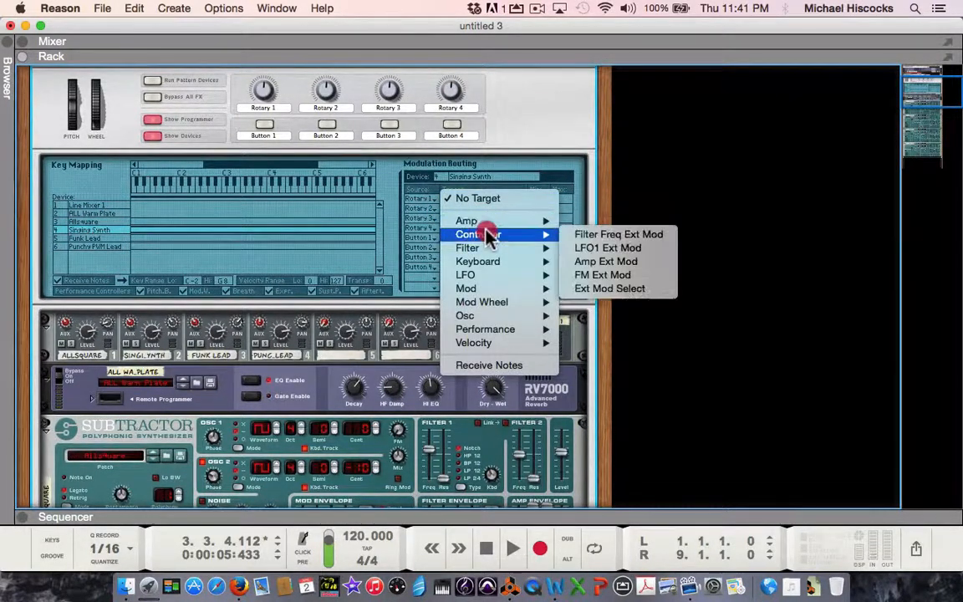
pyautogui.moveTo(541, 253)
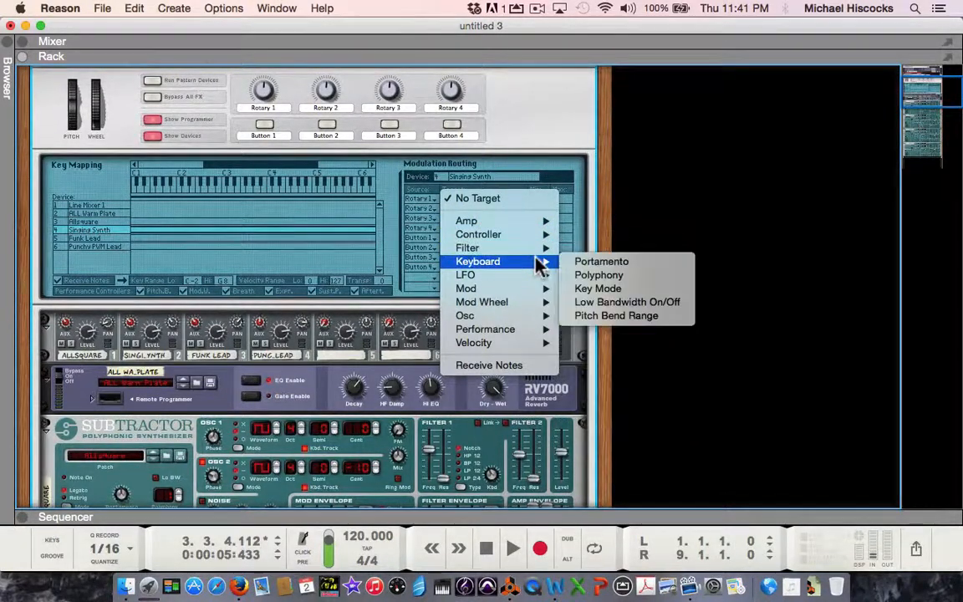
pyautogui.click(603, 263)
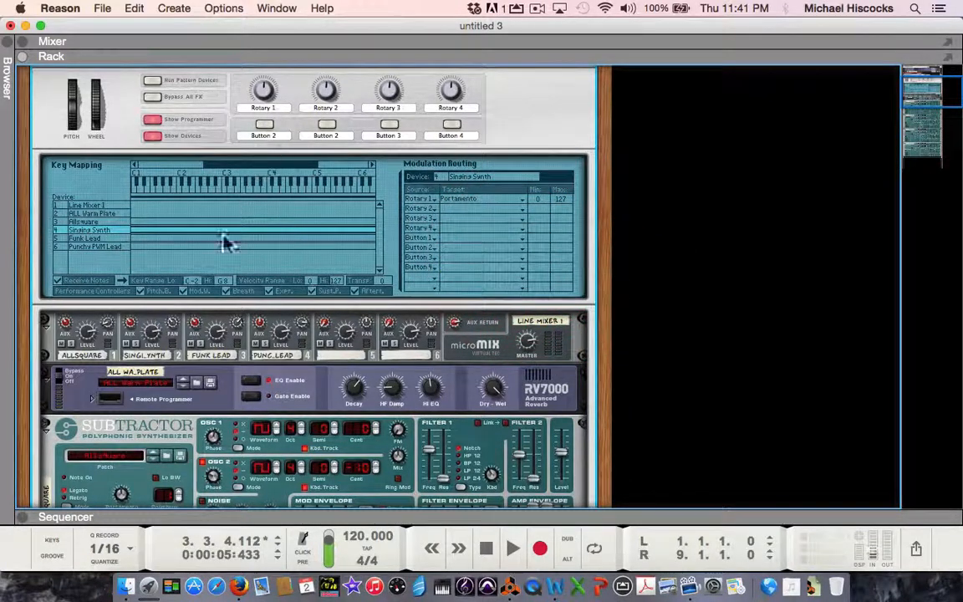
# Step: Assign Rotary 1 to the Portamento target of the Funk Lead device in the modulation routing
pyautogui.click(83, 239)
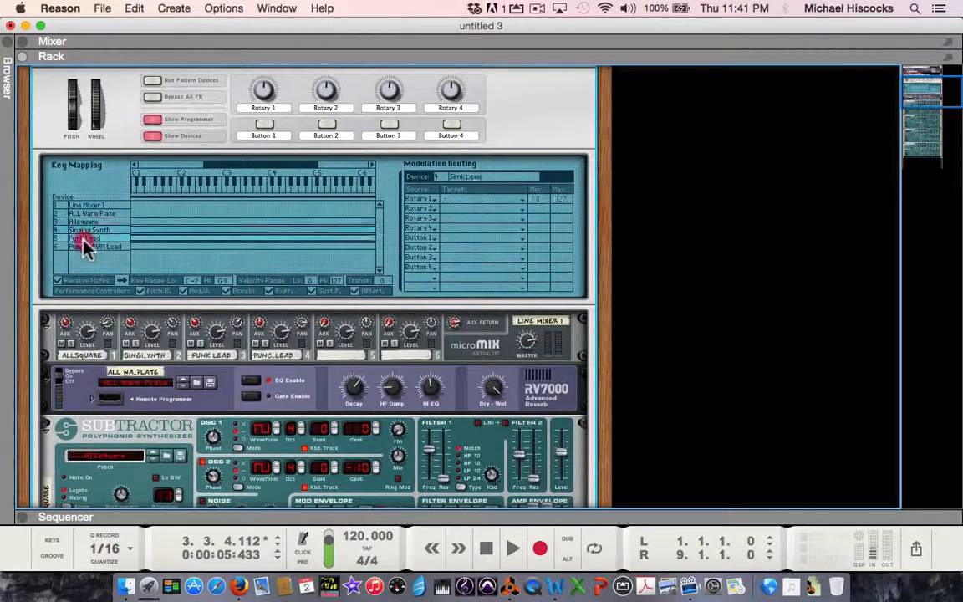
pyautogui.click(460, 199)
pyautogui.moveTo(477, 261)
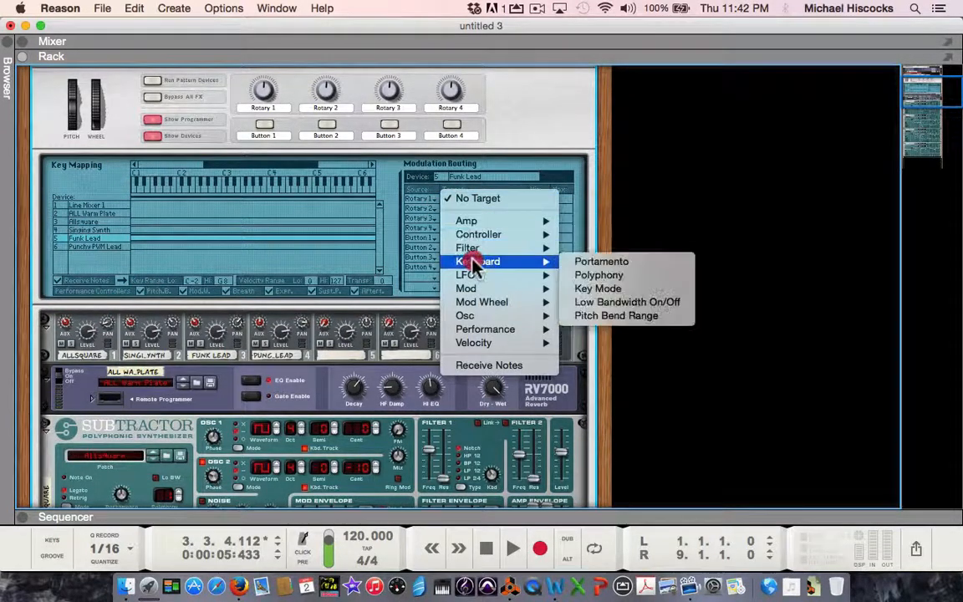
pyautogui.click(575, 262)
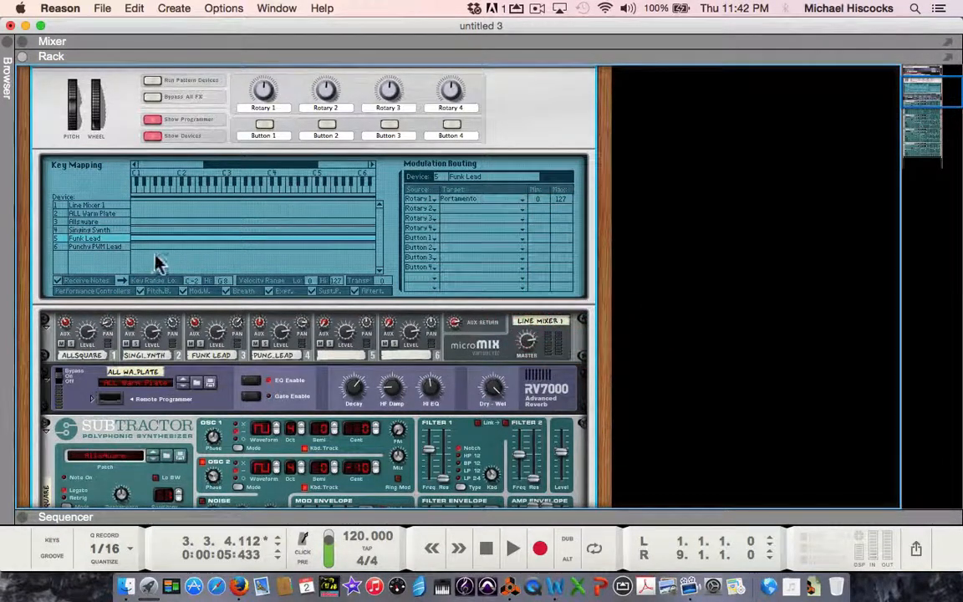
# Step: Assign Rotary 1 to the Portamento target of the Punchy PWM Lead device in the modulation routing
pyautogui.click(94, 247)
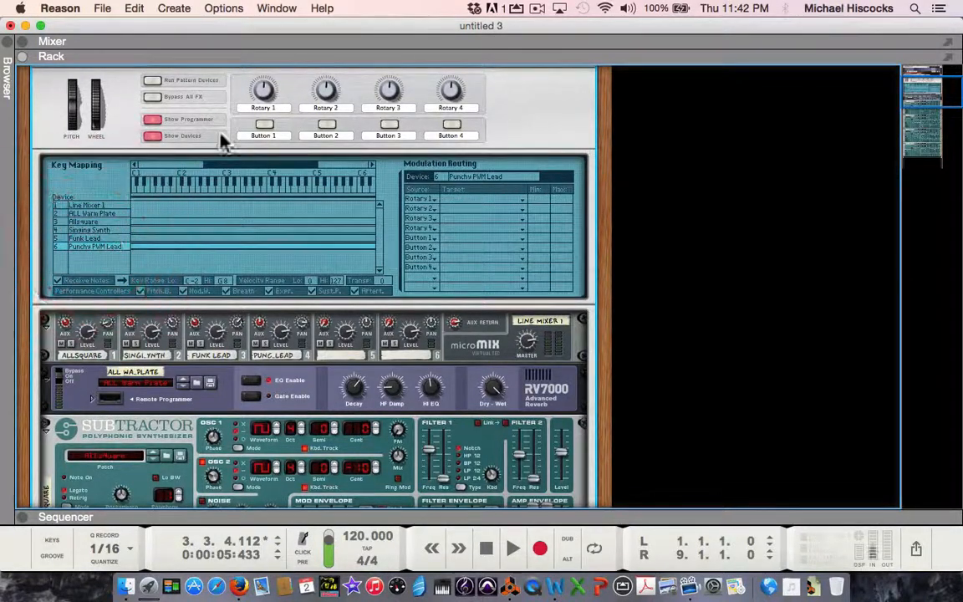
pyautogui.click(459, 201)
pyautogui.moveTo(468, 251)
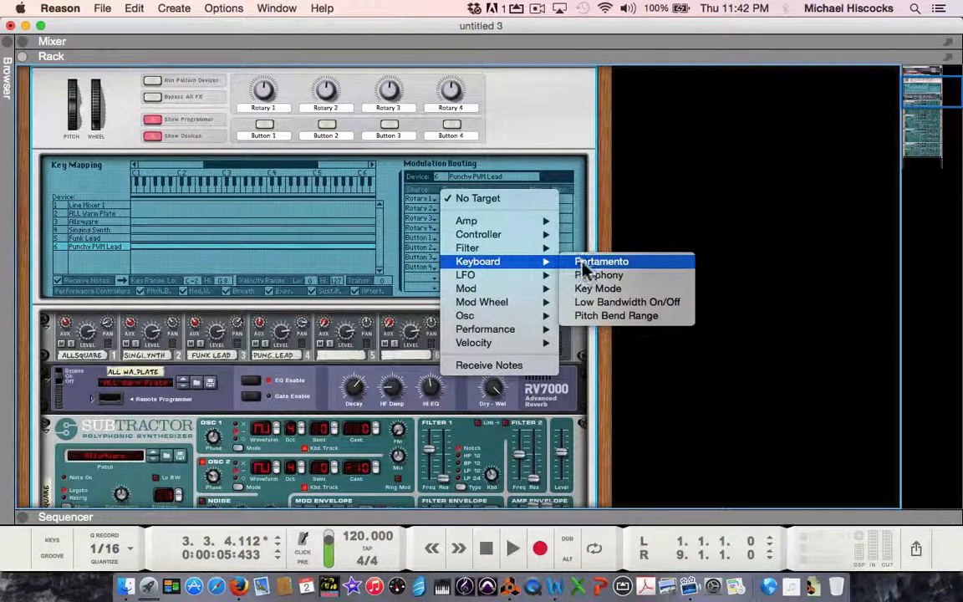
pyautogui.click(600, 261)
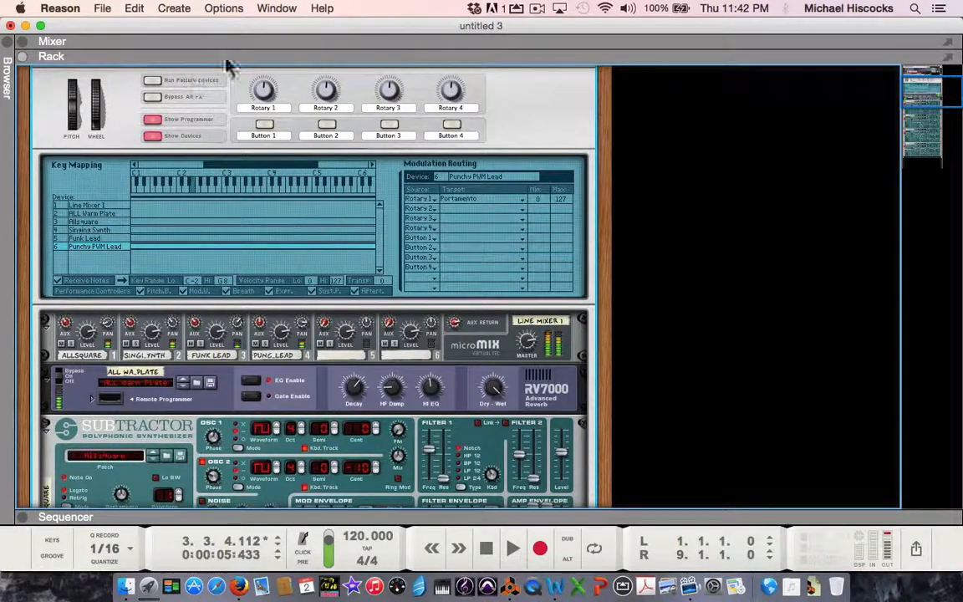
# Step: Turn the Combinator's Rotary 1 down slightly below centre and rename its label to Portamento
pyautogui.moveTo(261, 87)
pyautogui.mouseDown()
pyautogui.moveTo(249, 60)
pyautogui.moveTo(260, 124)
pyautogui.moveTo(253, 78)
pyautogui.moveTo(260, 100)
pyautogui.mouseUp()
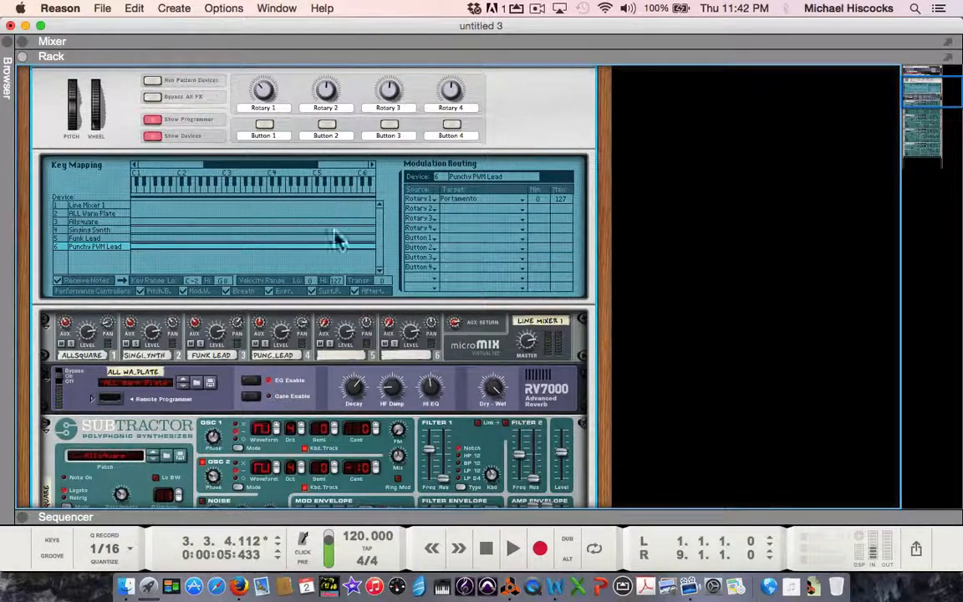
pyautogui.doubleClick(266, 109)
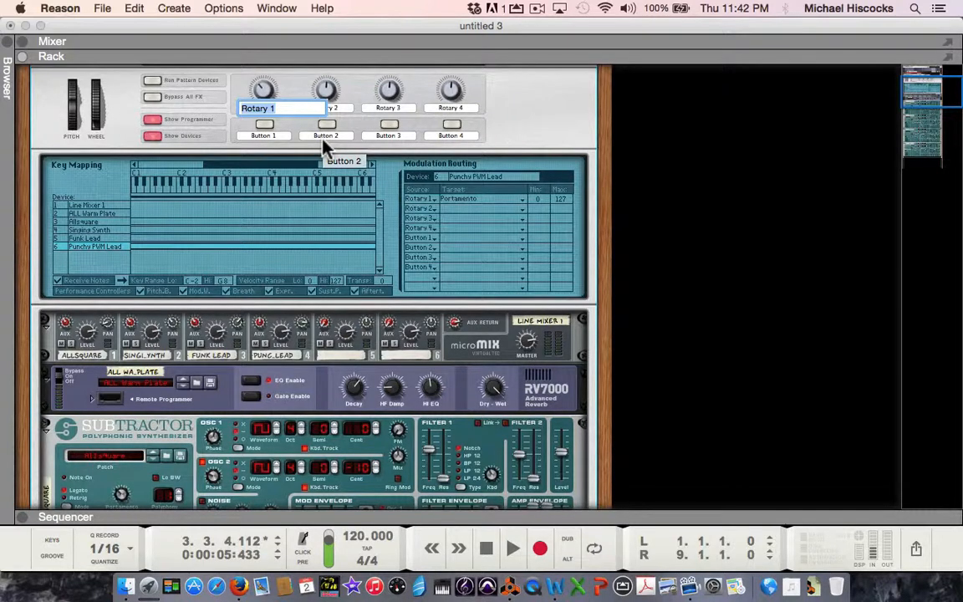
pyautogui.write('P')
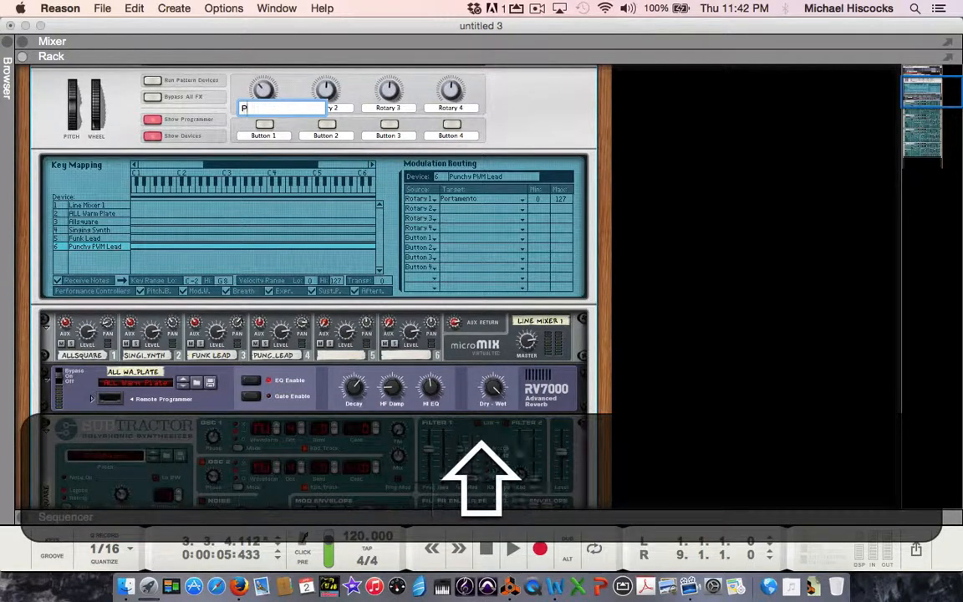
pyautogui.write('ortamento')
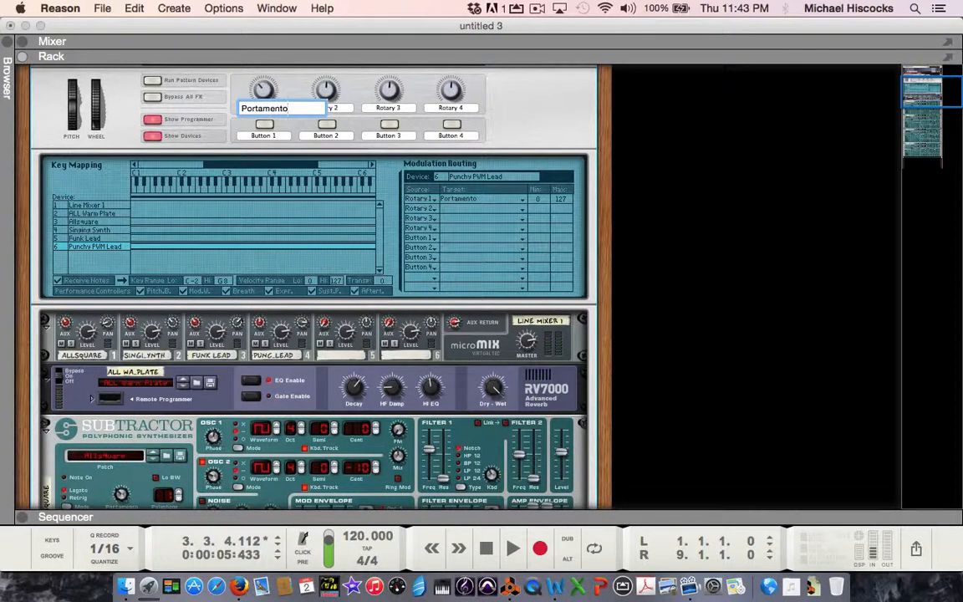
pyautogui.press('Return')
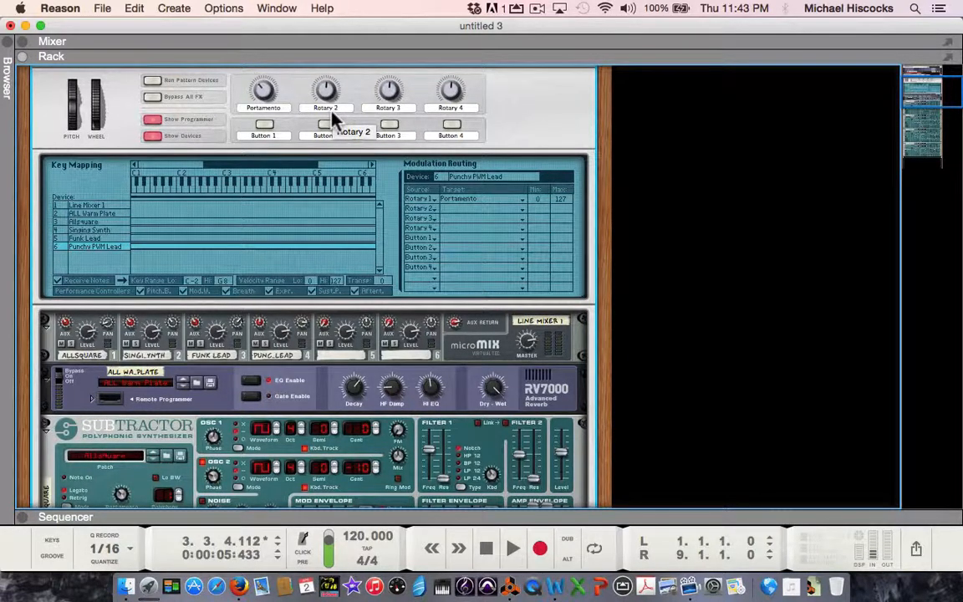
# Step: Assign Rotary 2 to the Filter Freq target of the Allsquare device in the modulation routing
pyautogui.click(85, 223)
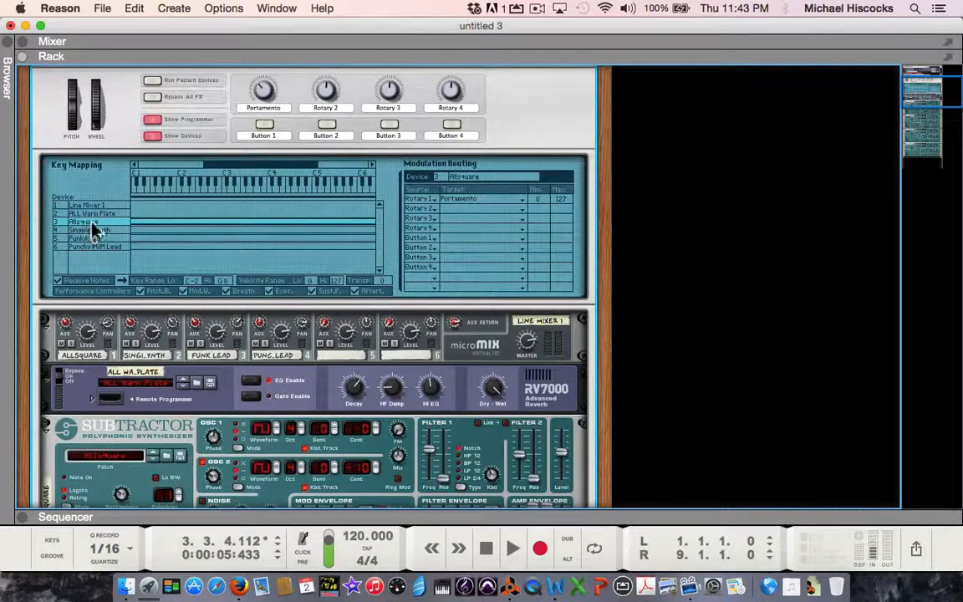
pyautogui.click(447, 209)
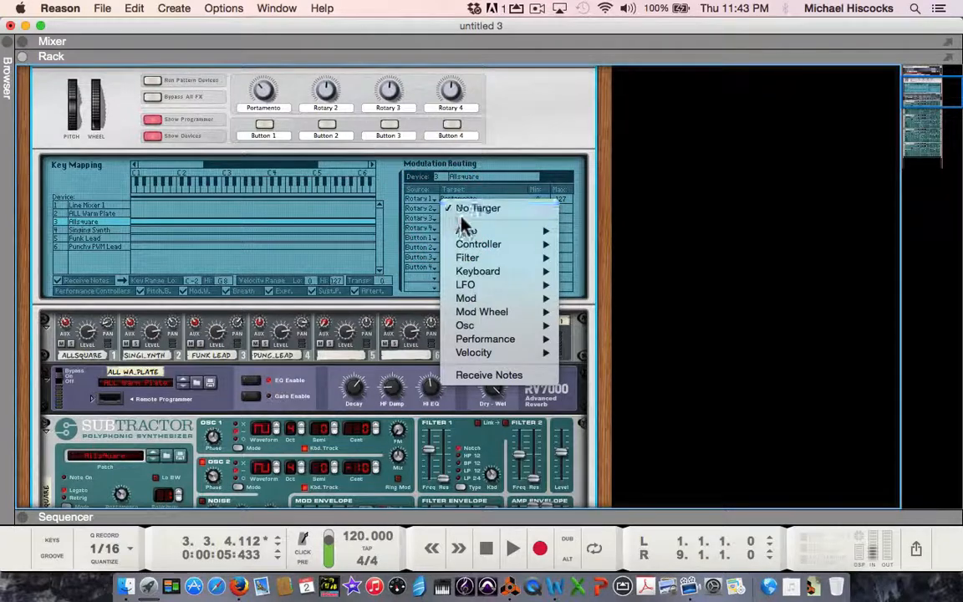
pyautogui.moveTo(493, 259)
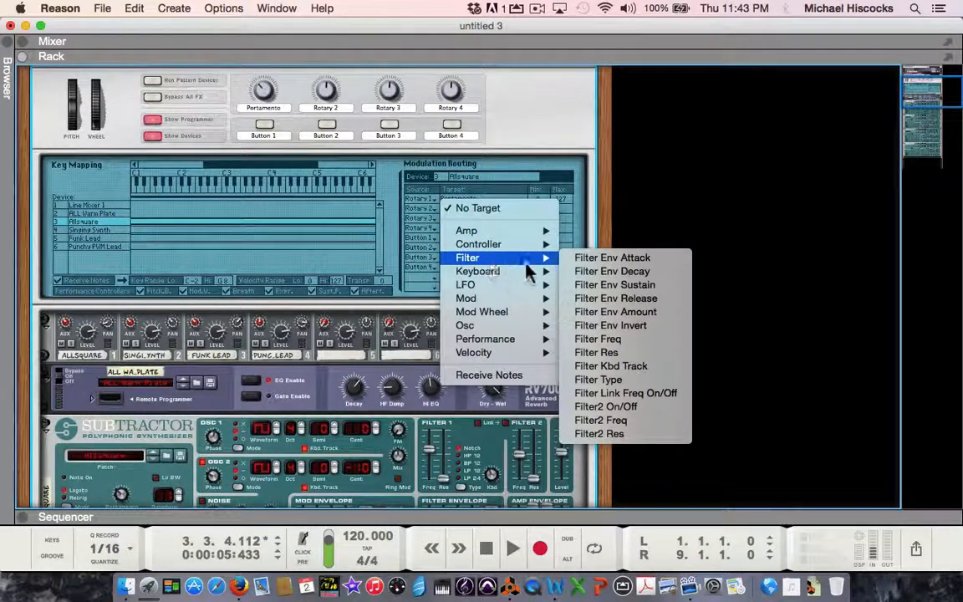
pyautogui.click(617, 342)
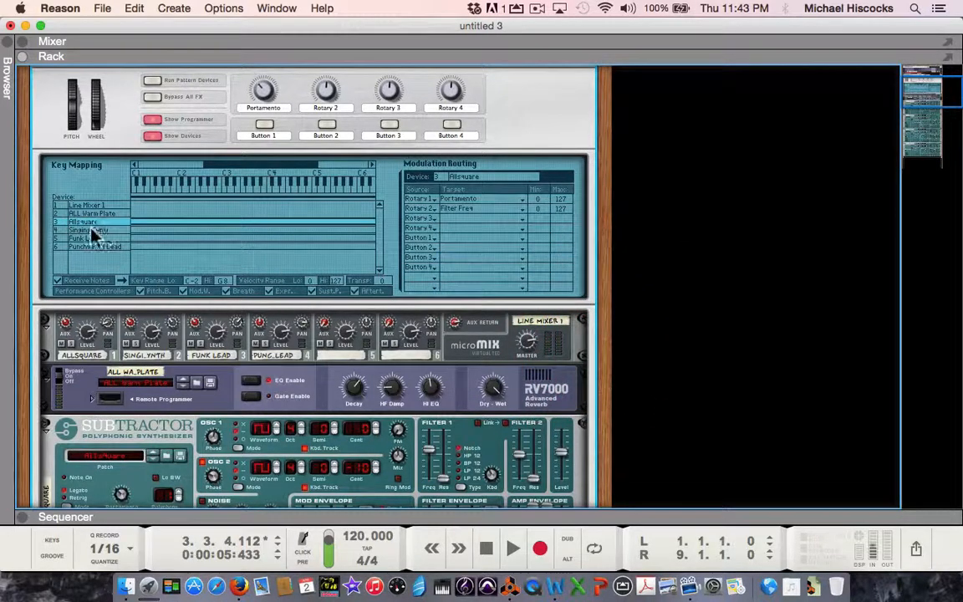
# Step: Assign Rotary 2 to the Filter Freq target of the Singing Synth device in the modulation routing
pyautogui.click(85, 230)
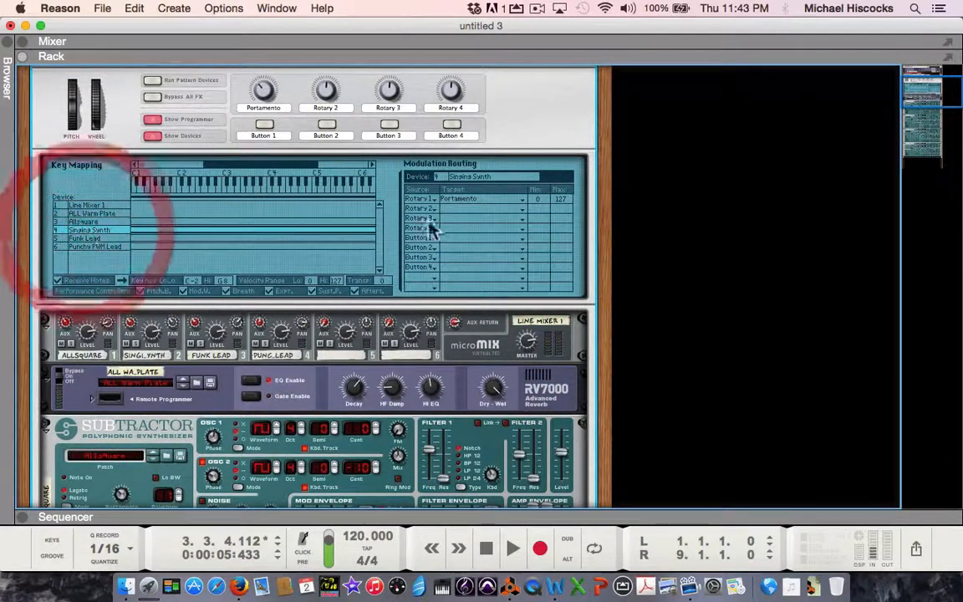
pyautogui.click(472, 209)
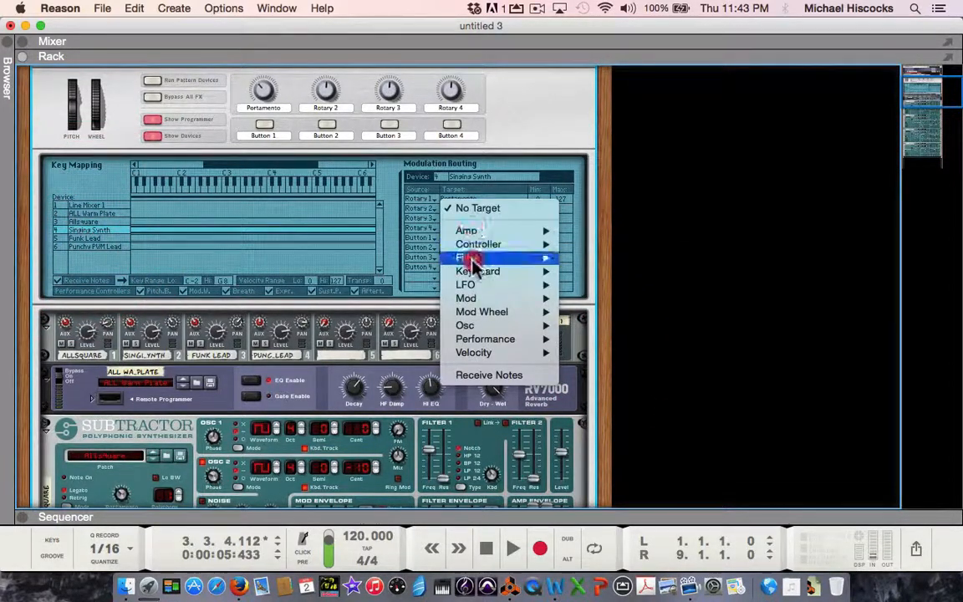
pyautogui.moveTo(477, 258)
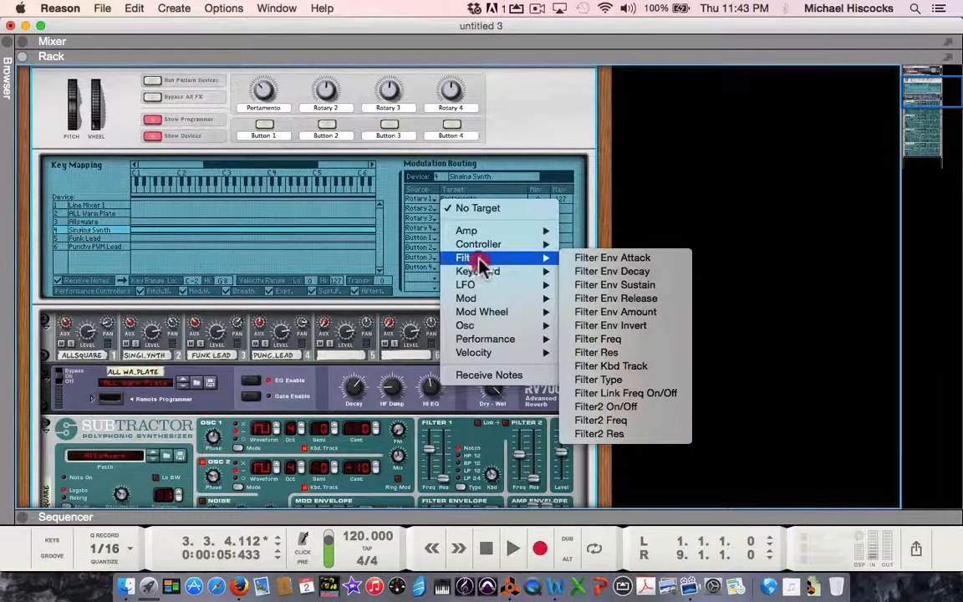
pyautogui.click(608, 339)
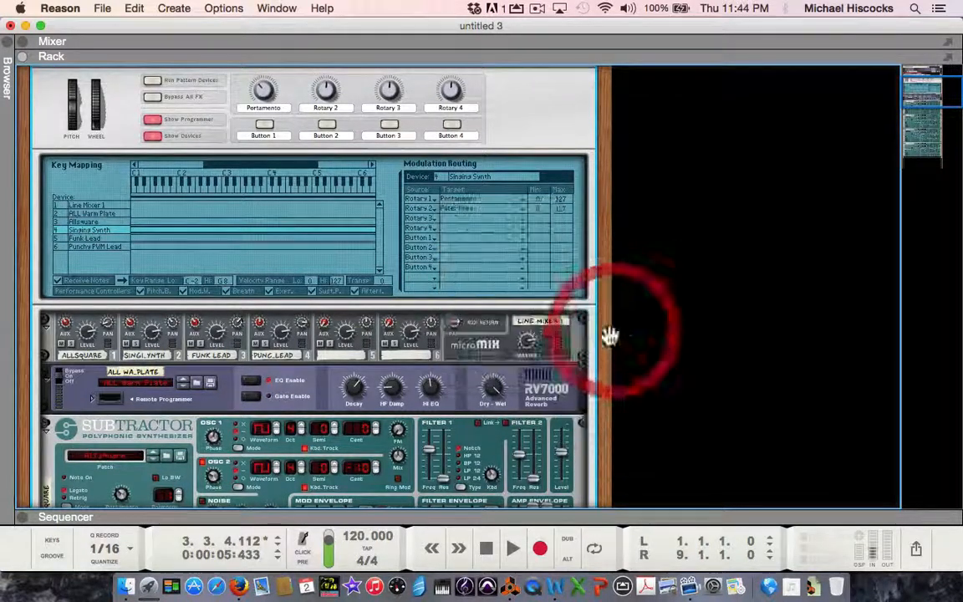
# Step: Assign Rotary 2 to the Filter Freq target of the Funk Lead device in the modulation routing
pyautogui.click(83, 239)
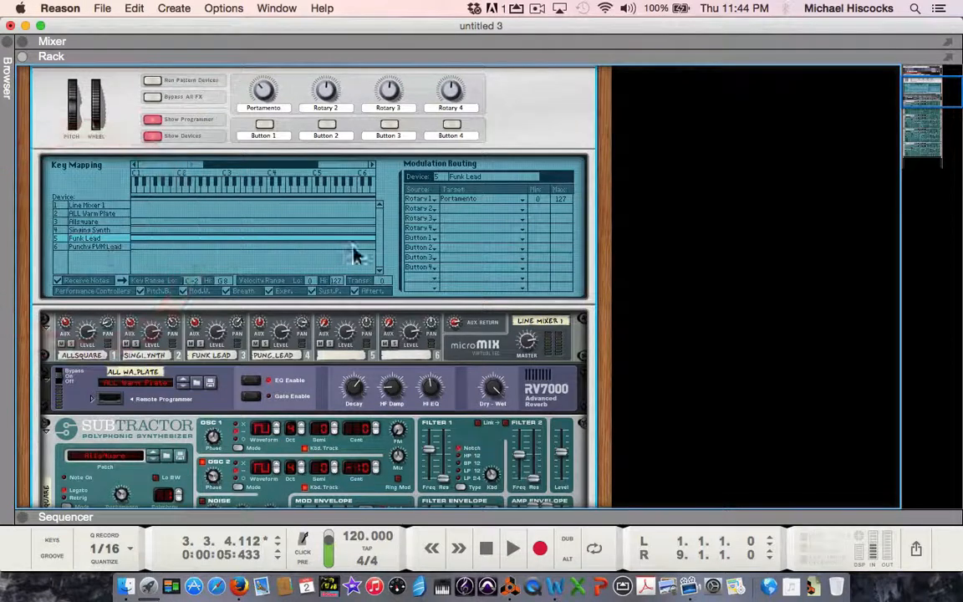
pyautogui.click(464, 210)
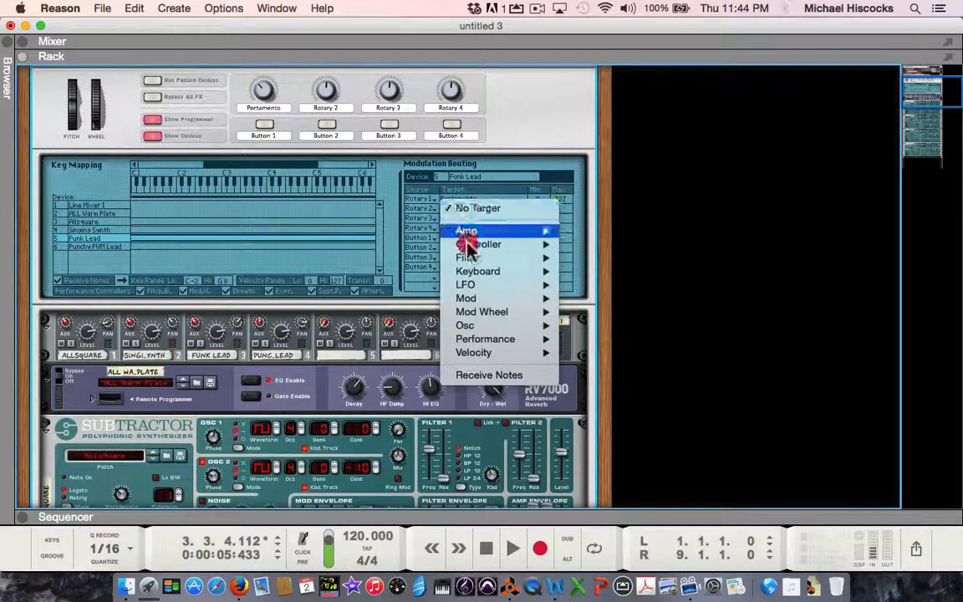
pyautogui.moveTo(468, 264)
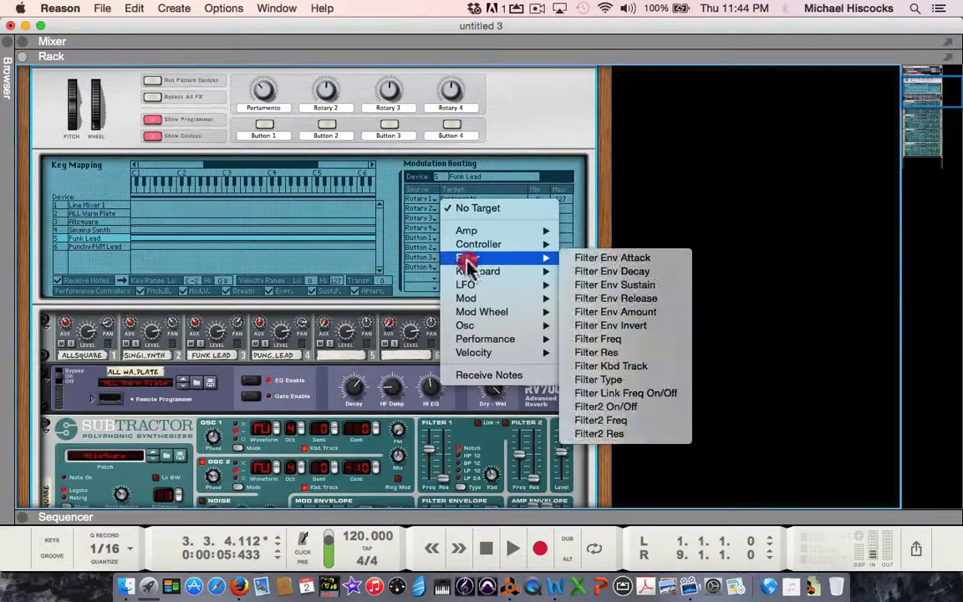
pyautogui.click(596, 341)
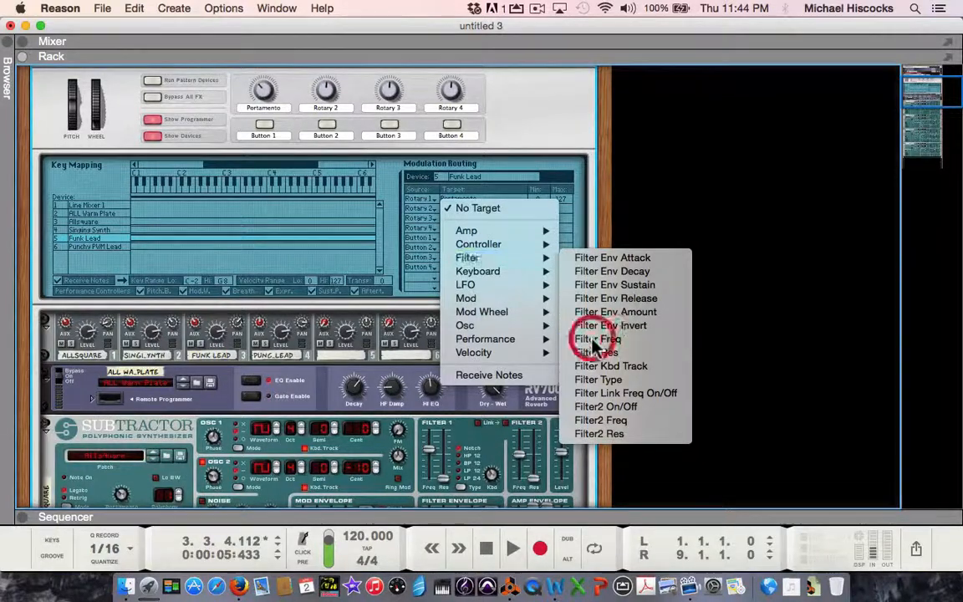
# Step: Assign Rotary 2 to the Filter Freq target of the Punchy PWM Lead device in the modulation routing
pyautogui.click(88, 248)
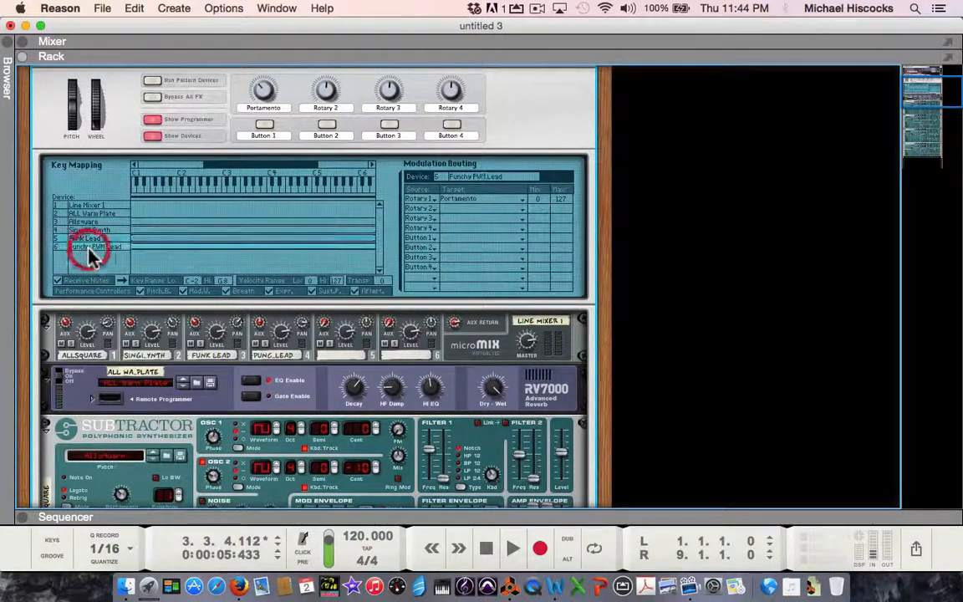
pyautogui.click(461, 210)
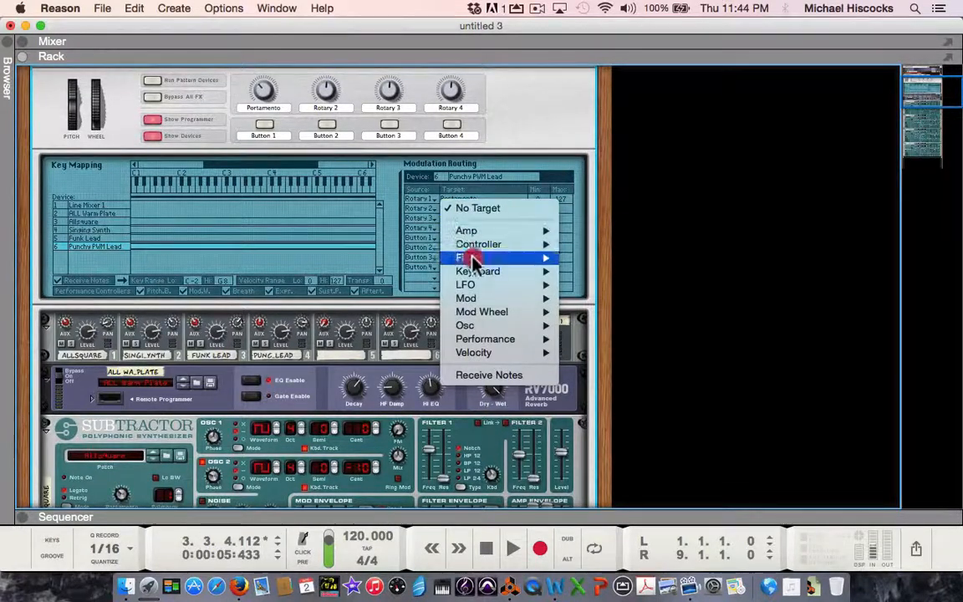
pyautogui.moveTo(489, 259)
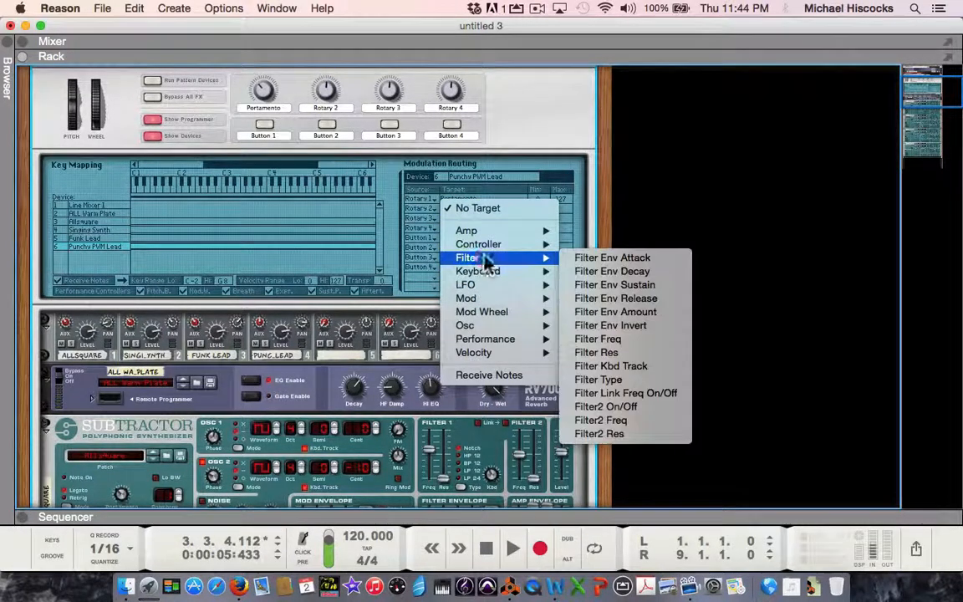
pyautogui.click(606, 339)
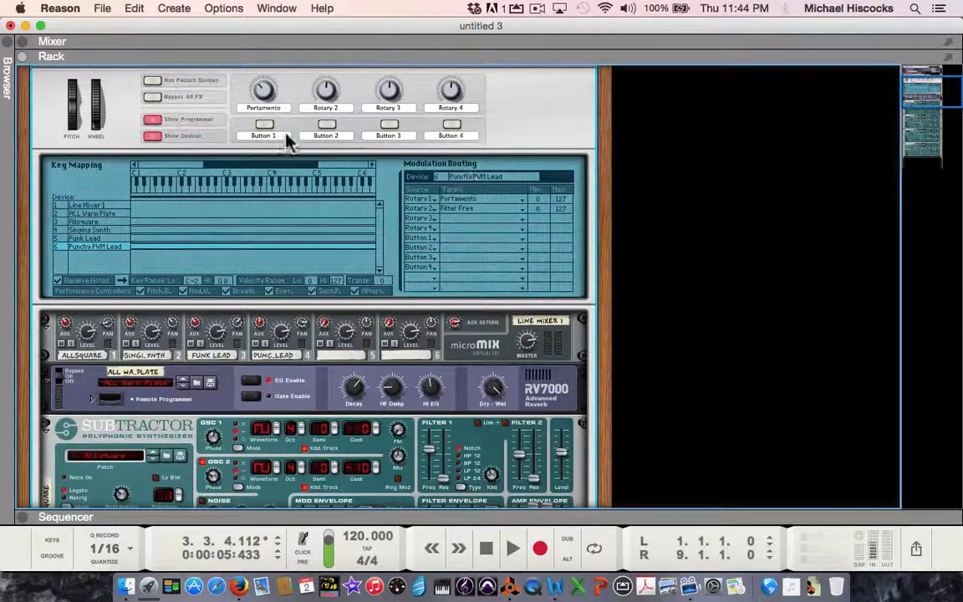
# Step: Rename the Combinator's Rotary 2 label to "Filter Freq"
pyautogui.doubleClick(327, 111)
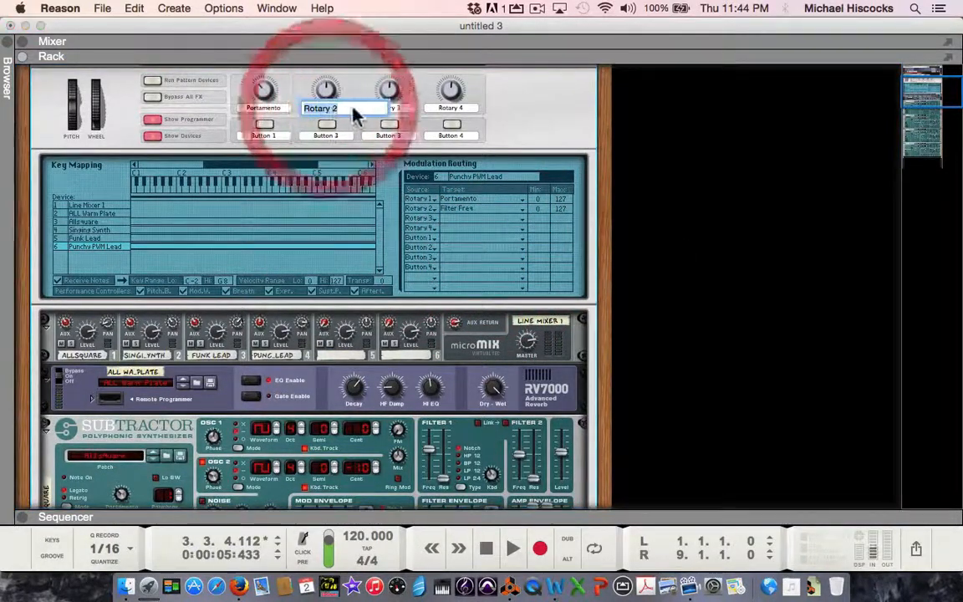
pyautogui.write('F')
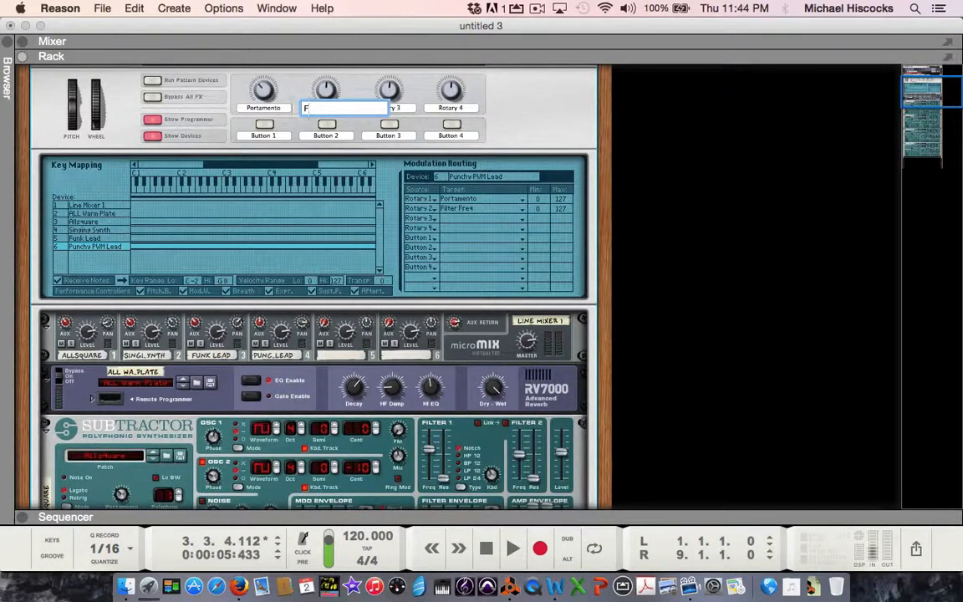
pyautogui.write('req')
pyautogui.press('BackSpace')
pyautogui.press('BackSpace')
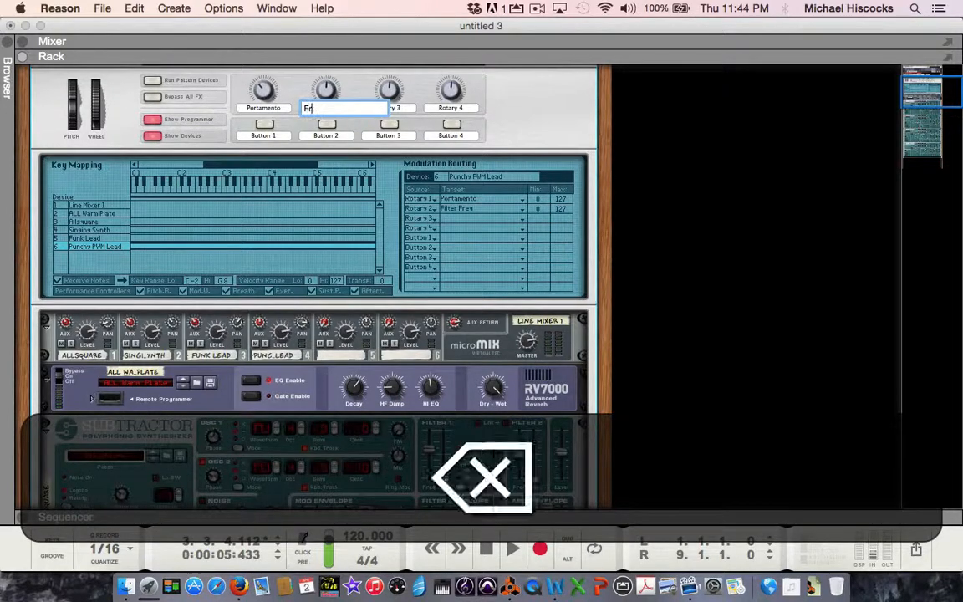
pyautogui.write('il')
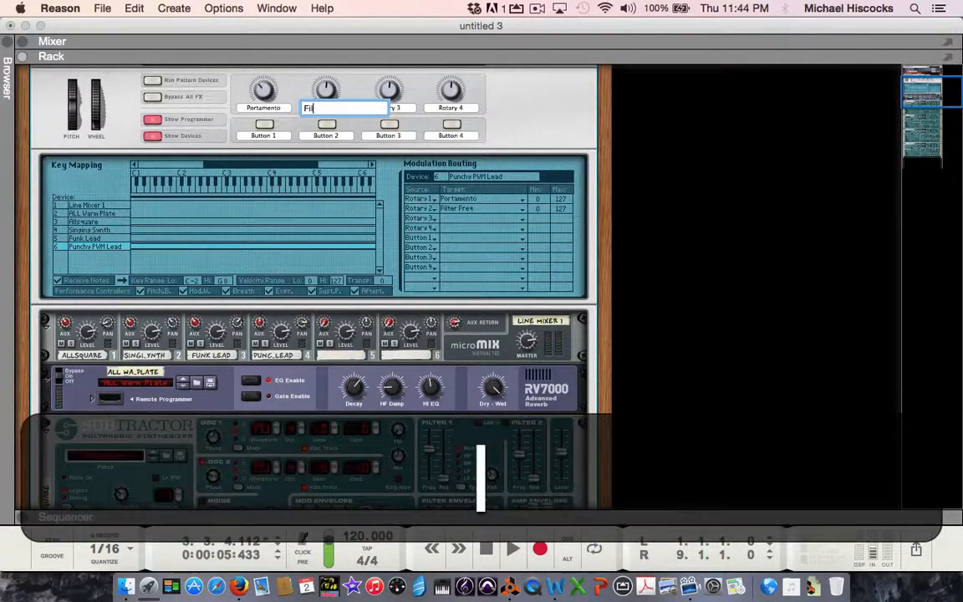
pyautogui.write('ter ')
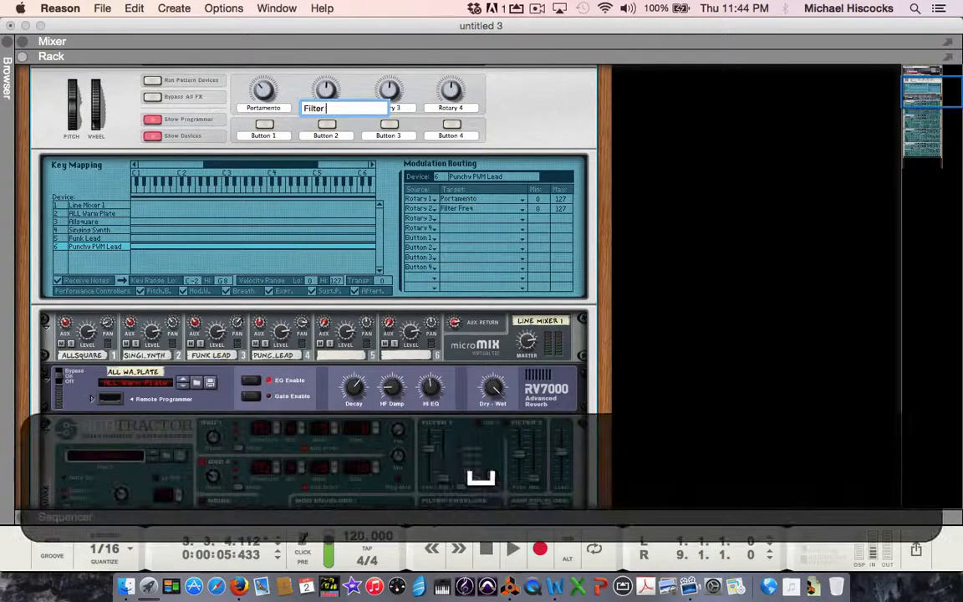
pyautogui.write('Fre')
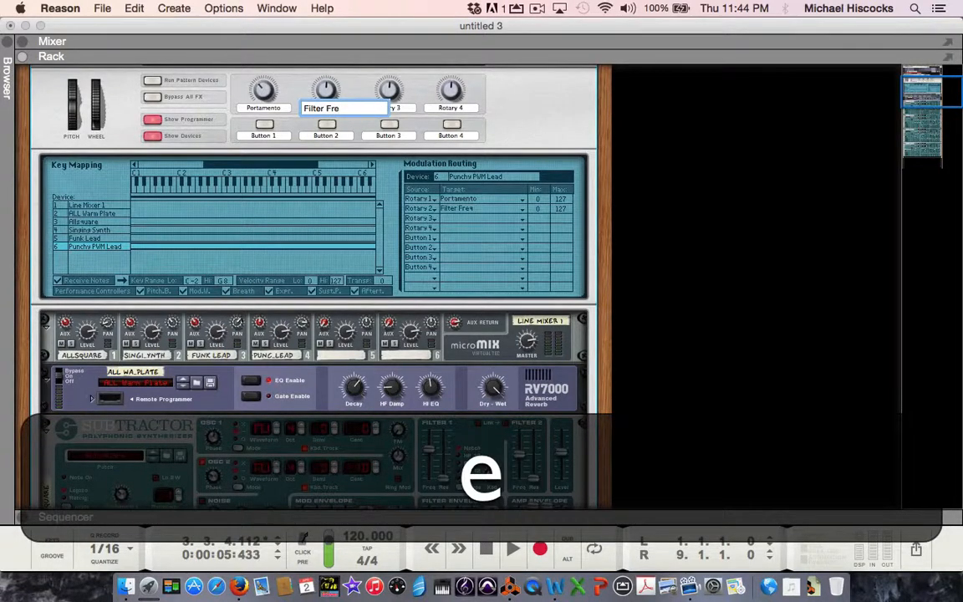
pyautogui.write('q')
pyautogui.press('Return')
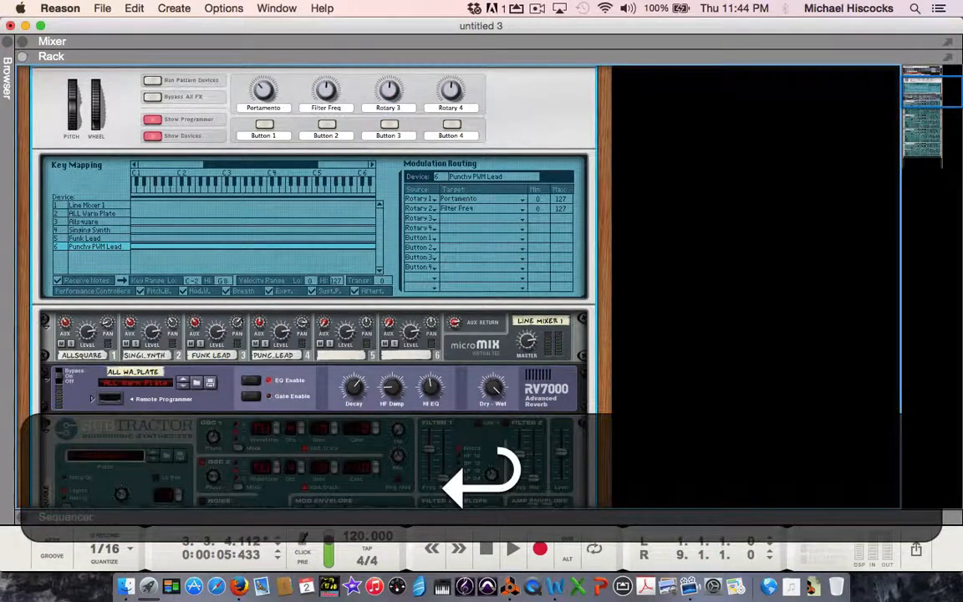
# Step: Assign Rotary 3 to the Filter Res target of the Allsquare and Singing Synth devices in the modulation routing
pyautogui.click(90, 224)
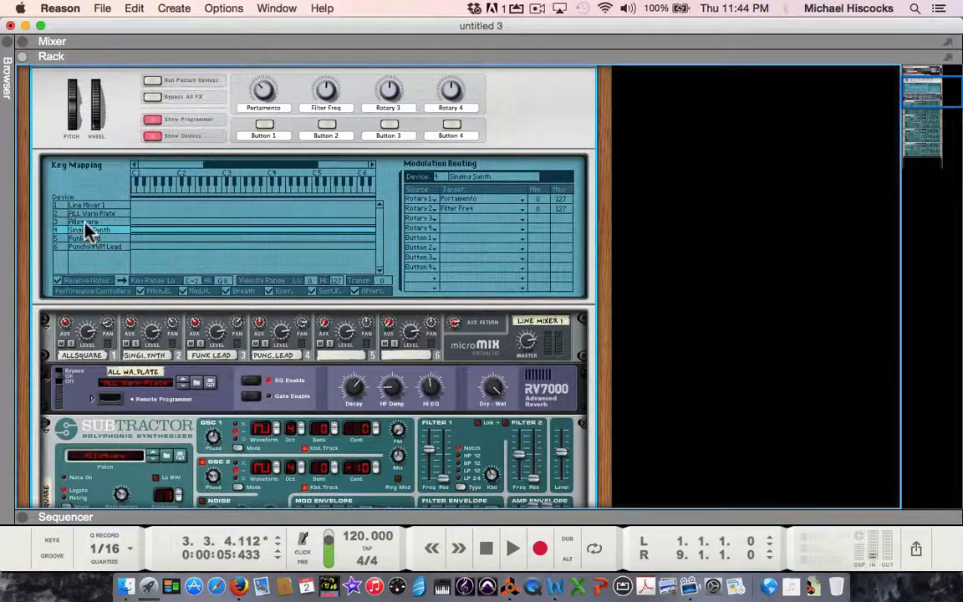
pyautogui.click(86, 222)
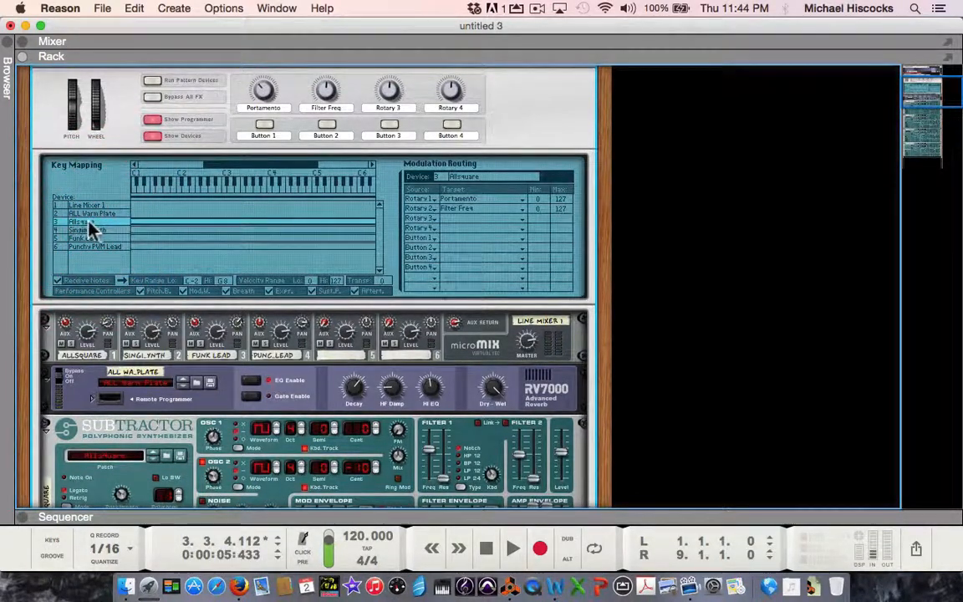
pyautogui.moveTo(461, 218); pyautogui.dragTo(604, 368)
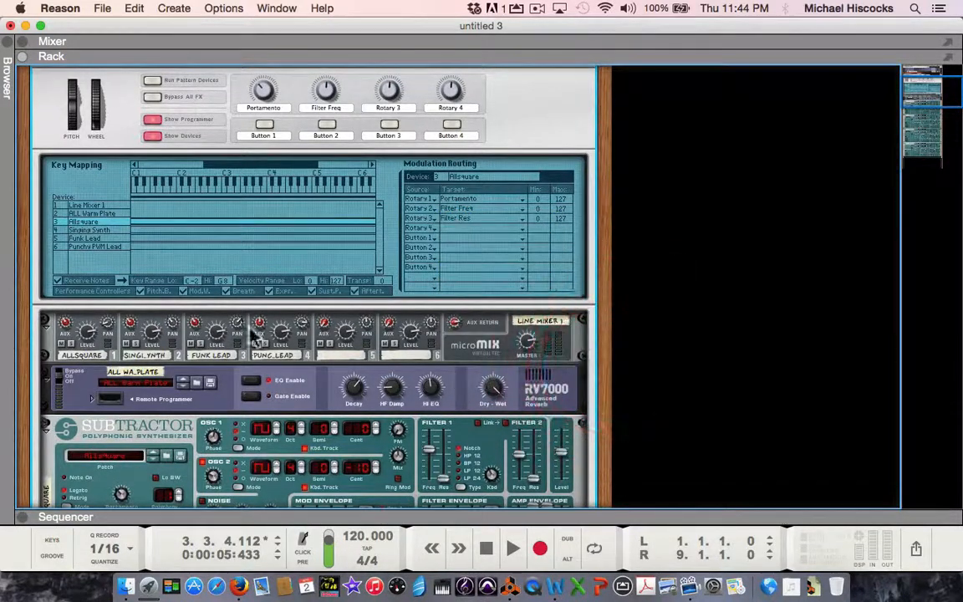
pyautogui.click(93, 231)
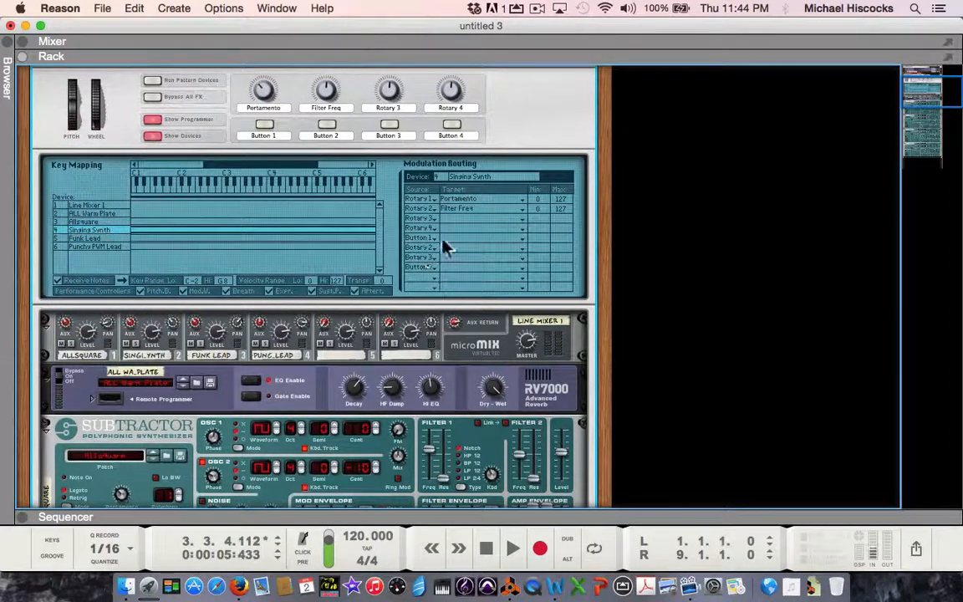
pyautogui.moveTo(452, 223); pyautogui.dragTo(608, 361)
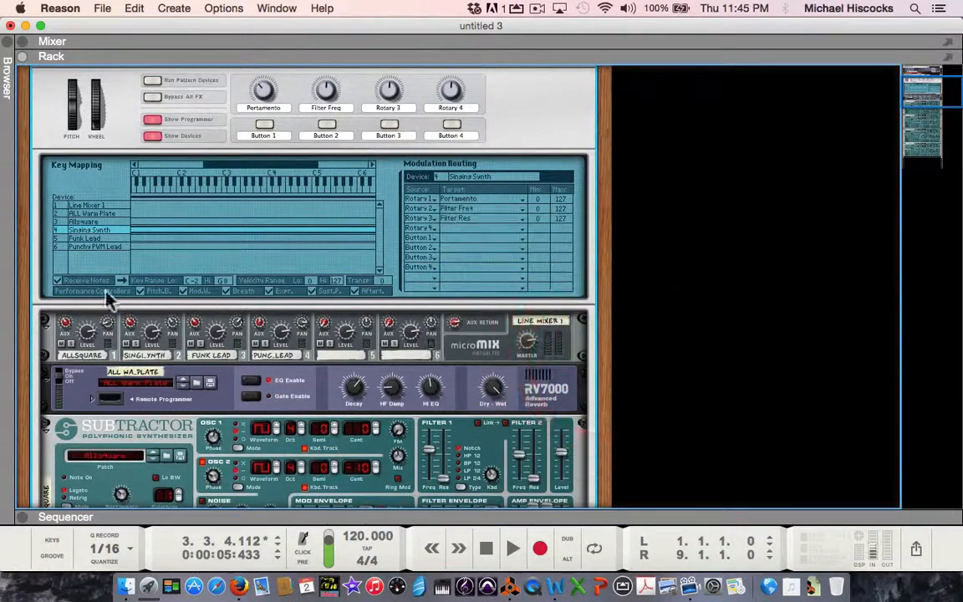
# Step: Assign Rotary 3 to the Filter Res target of the Funk Lead and Punchy PWM Lead devices in the modulation routing
pyautogui.click(89, 239)
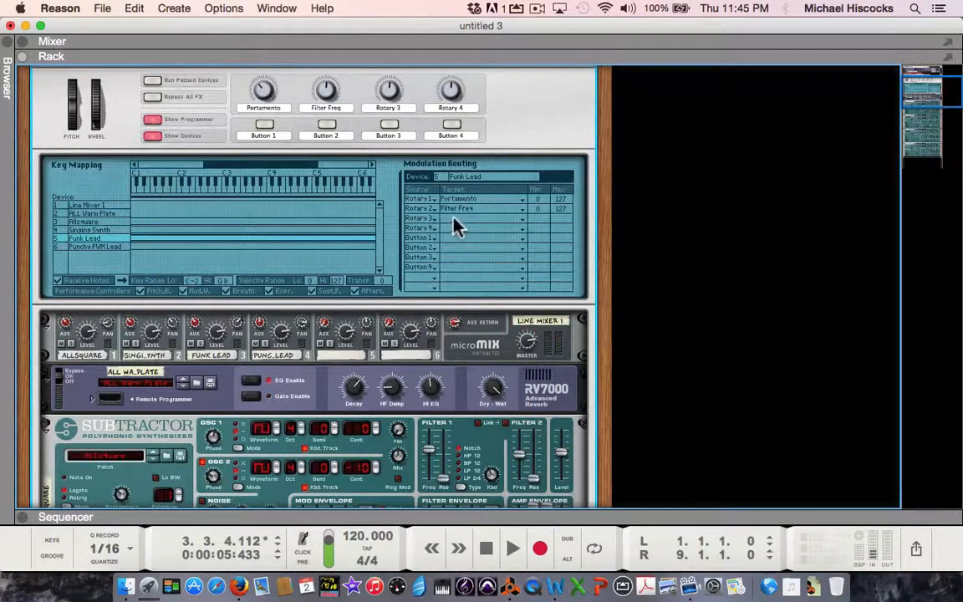
pyautogui.moveTo(455, 225); pyautogui.dragTo(586, 365)
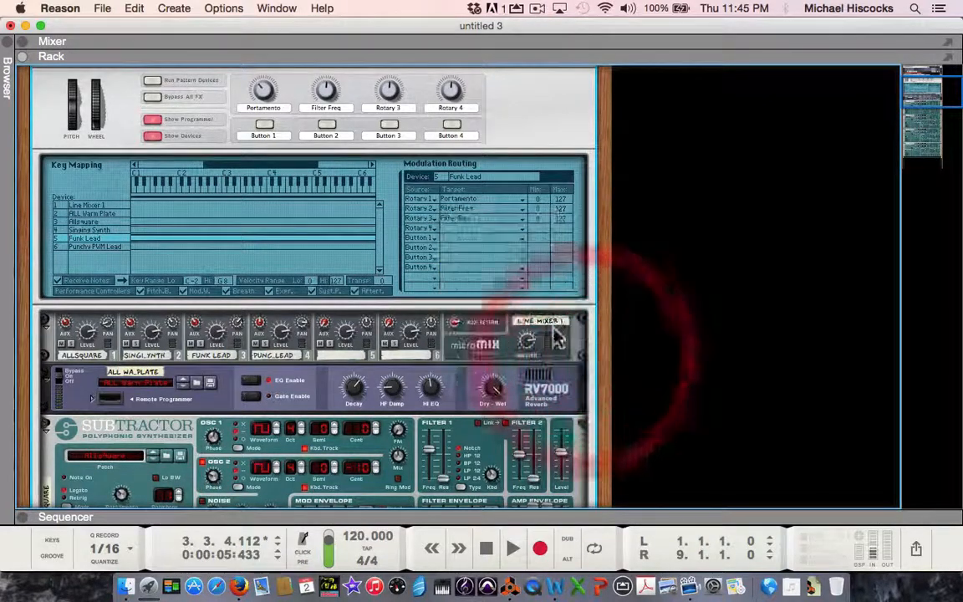
pyautogui.click(102, 256)
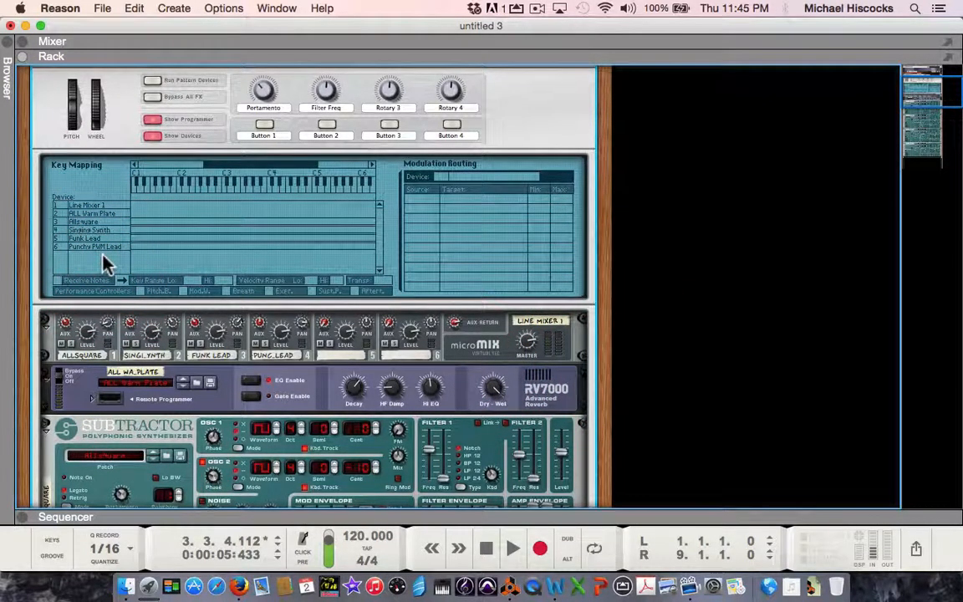
pyautogui.click(103, 248)
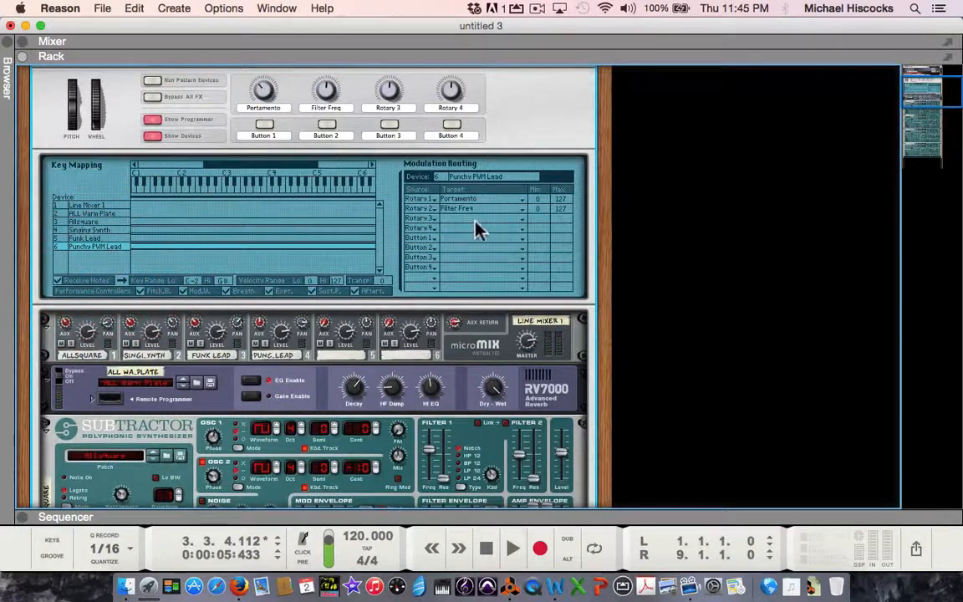
pyautogui.moveTo(466, 219); pyautogui.dragTo(590, 364)
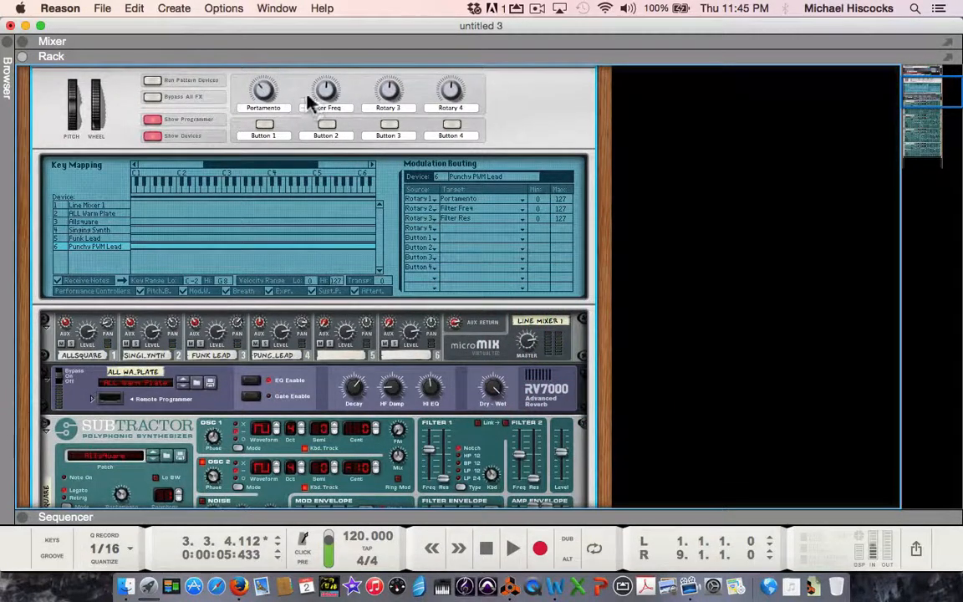
# Step: Try out the Filter Freq and Rotary 3 knobs together, raising Rotary 3 to about 115 and lowering Filter Freq to about 29
pyautogui.moveTo(332, 94)
pyautogui.mouseDown()
pyautogui.moveTo(327, 118)
pyautogui.moveTo(322, 93)
pyautogui.mouseUp()
pyautogui.moveTo(388, 91); pyautogui.dragTo(327, 86)
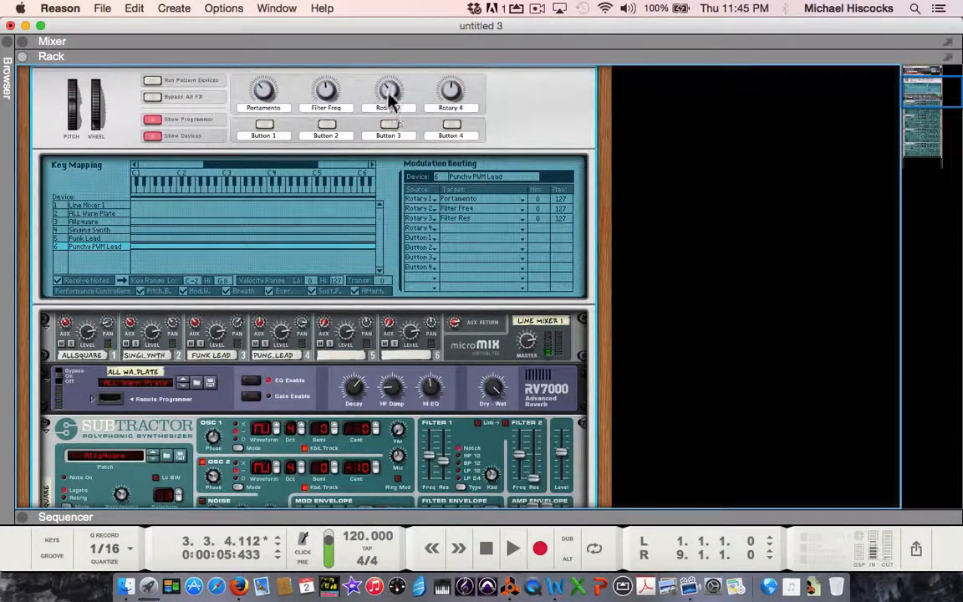
pyautogui.moveTo(389, 92); pyautogui.dragTo(389, 143)
pyautogui.moveTo(325, 96)
pyautogui.mouseDown()
pyautogui.moveTo(306, 39)
pyautogui.moveTo(320, 126)
pyautogui.moveTo(312, 96)
pyautogui.moveTo(319, 103)
pyautogui.mouseUp()
pyautogui.moveTo(389, 95); pyautogui.dragTo(385, 52)
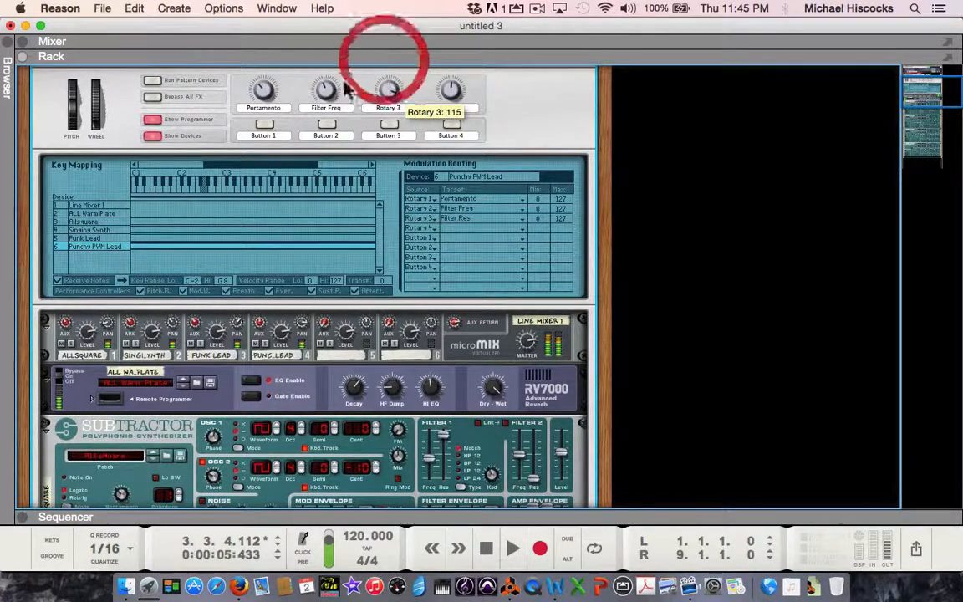
pyautogui.moveTo(326, 95)
pyautogui.mouseDown()
pyautogui.moveTo(322, 85)
pyautogui.moveTo(316, 102)
pyautogui.moveTo(322, 91)
pyautogui.mouseUp()
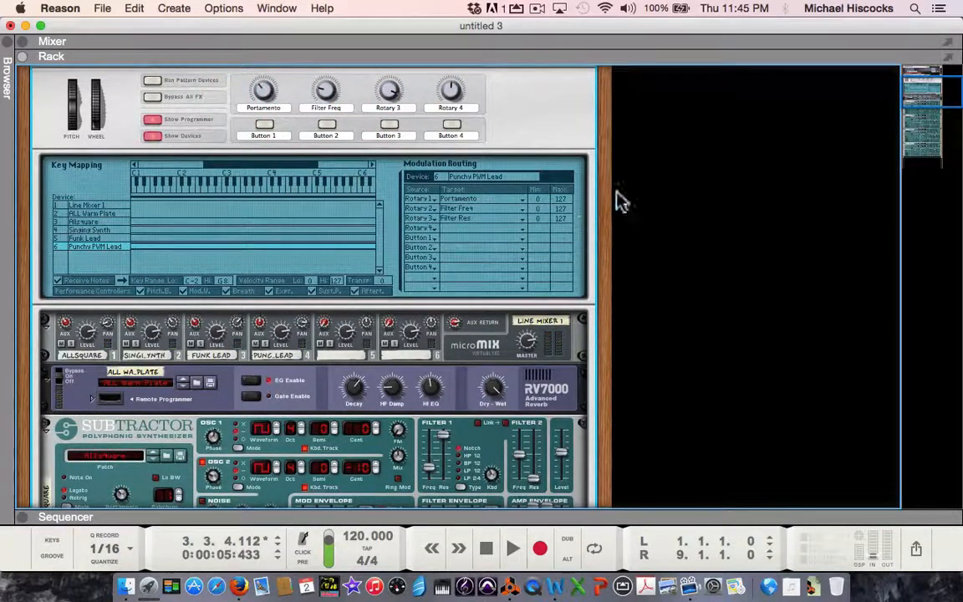
# Step: Rename the Combinator's Rotary 3 label to "Resonance"
pyautogui.doubleClick(392, 107)
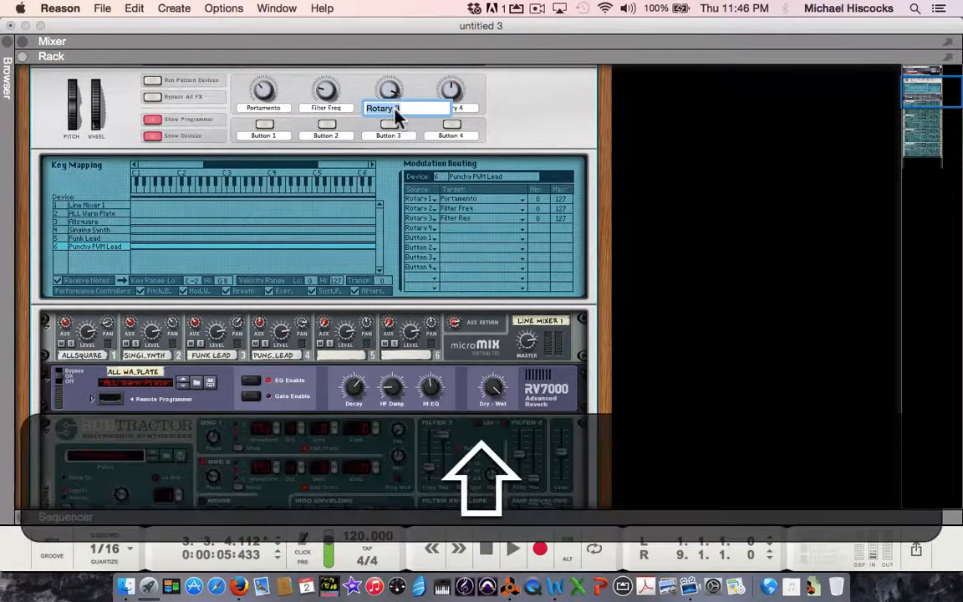
pyautogui.write('Resonance')
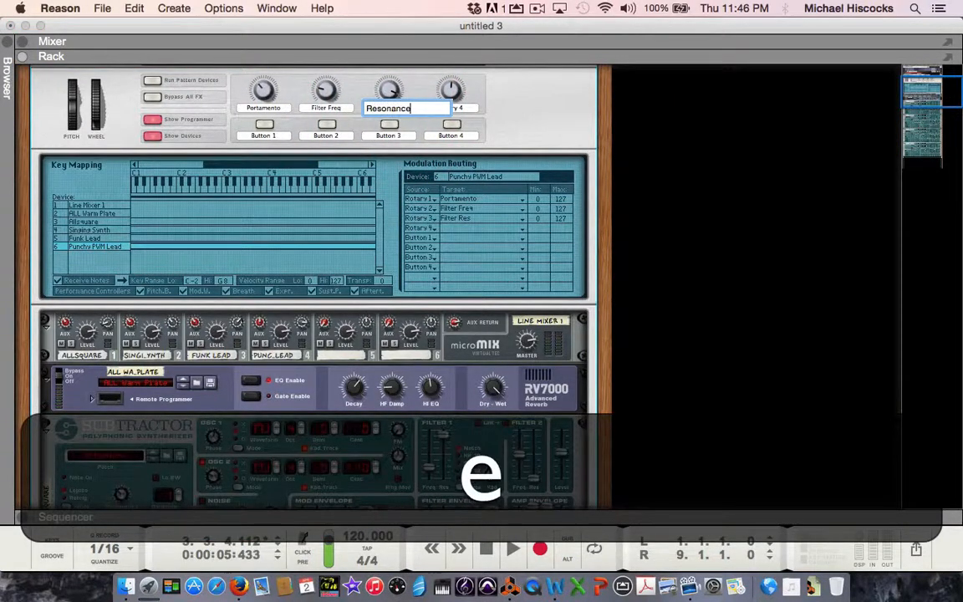
pyautogui.click(512, 112)
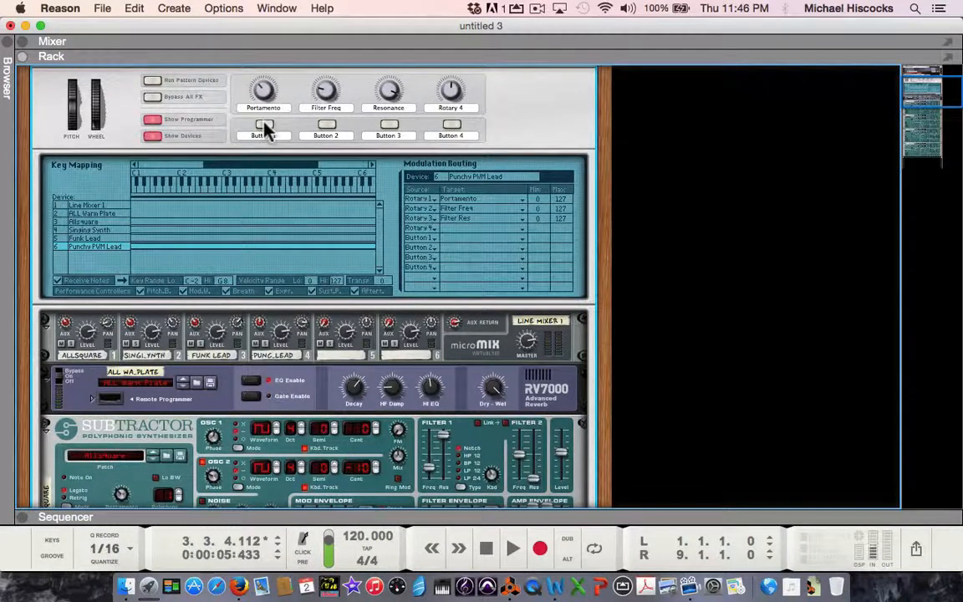
# Step: Assign Button 1 to the Master Enabled target of the ALL Warm Plate reverb in the modulation routing
pyautogui.click(87, 214)
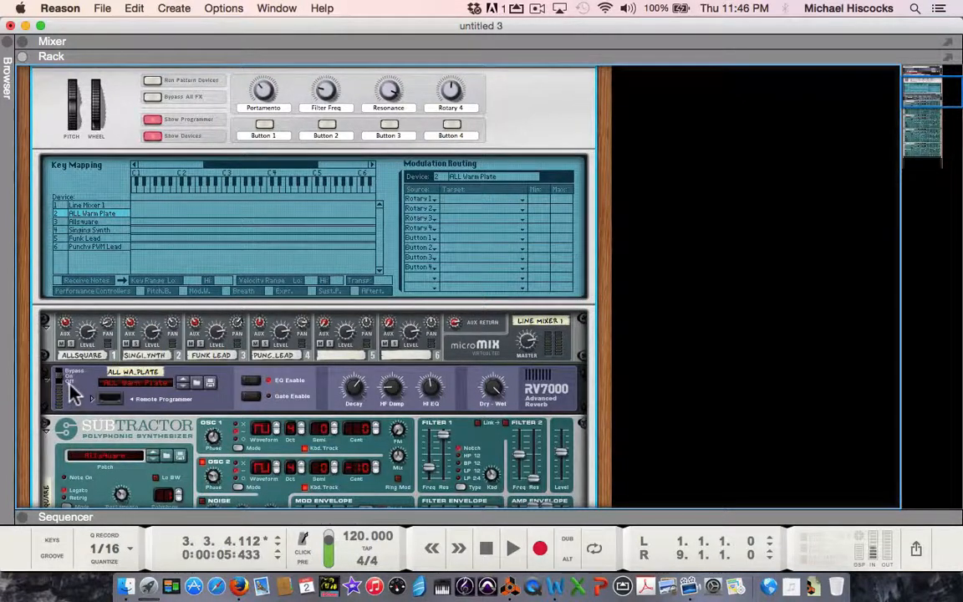
pyautogui.click(456, 237)
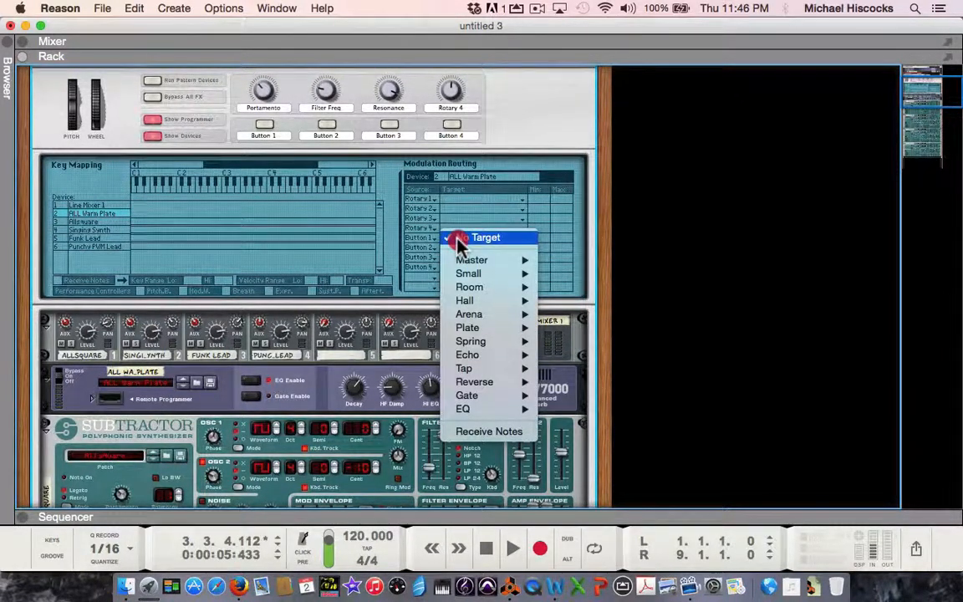
pyautogui.moveTo(469, 262)
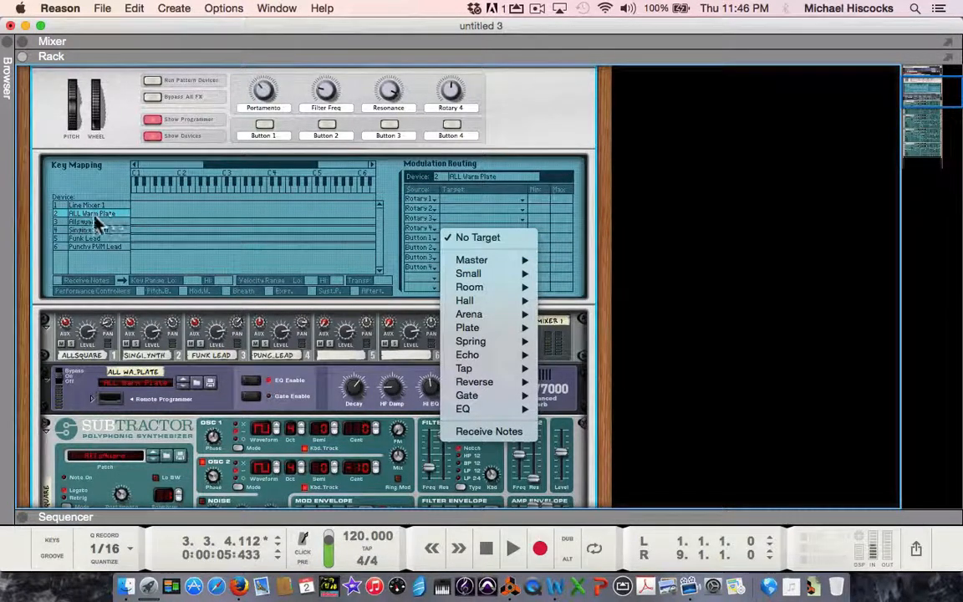
pyautogui.click(589, 258)
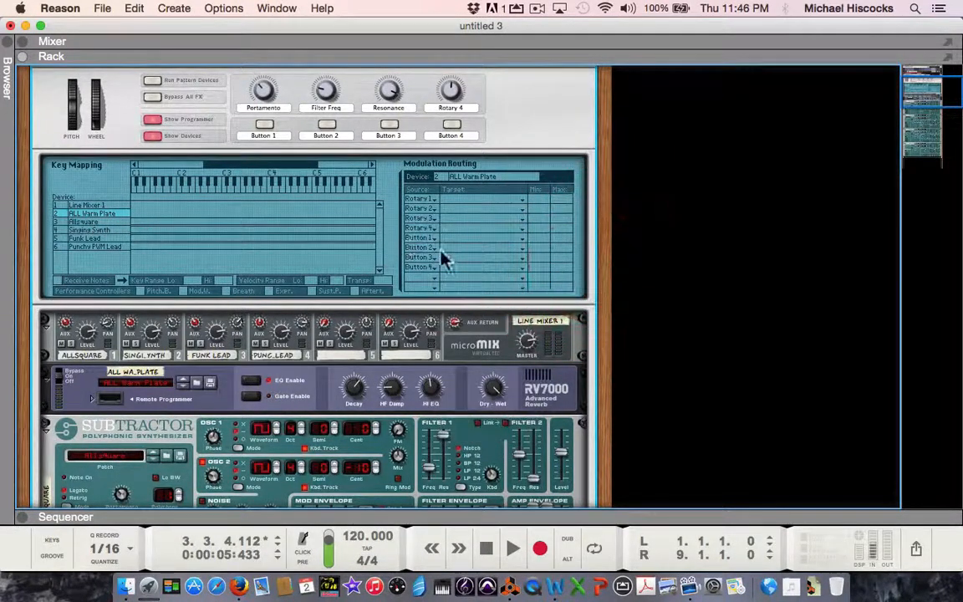
pyautogui.click(456, 240)
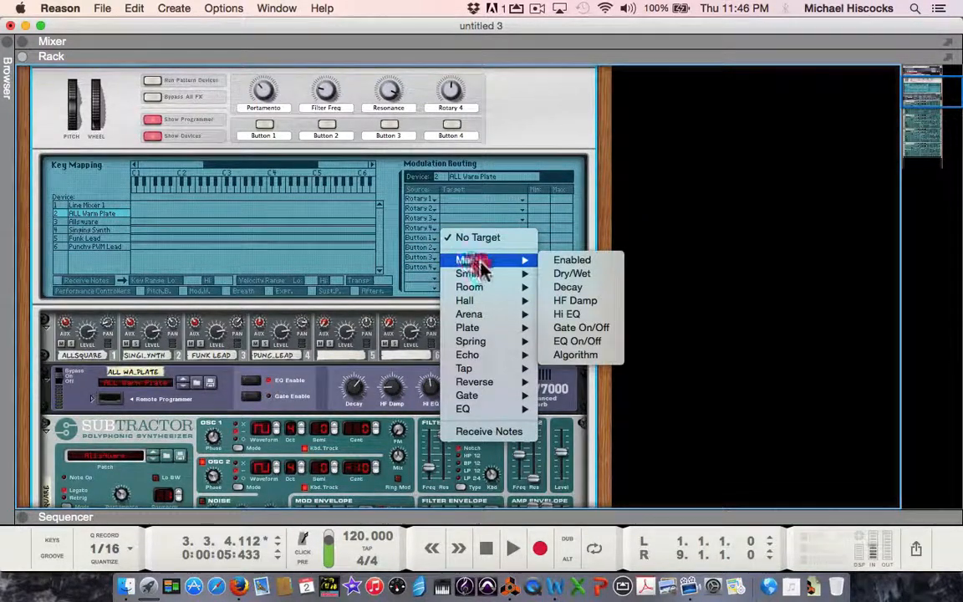
pyautogui.click(572, 260)
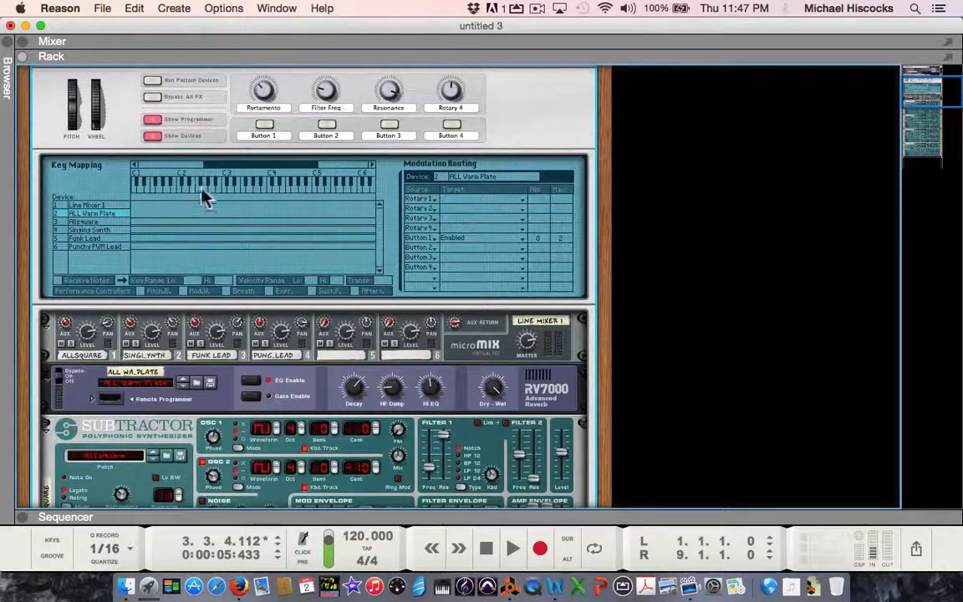
# Step: Test Button 1 on and off, and return the Filter Freq knob to about its middle with Resonance at minimum
pyautogui.click(264, 125)
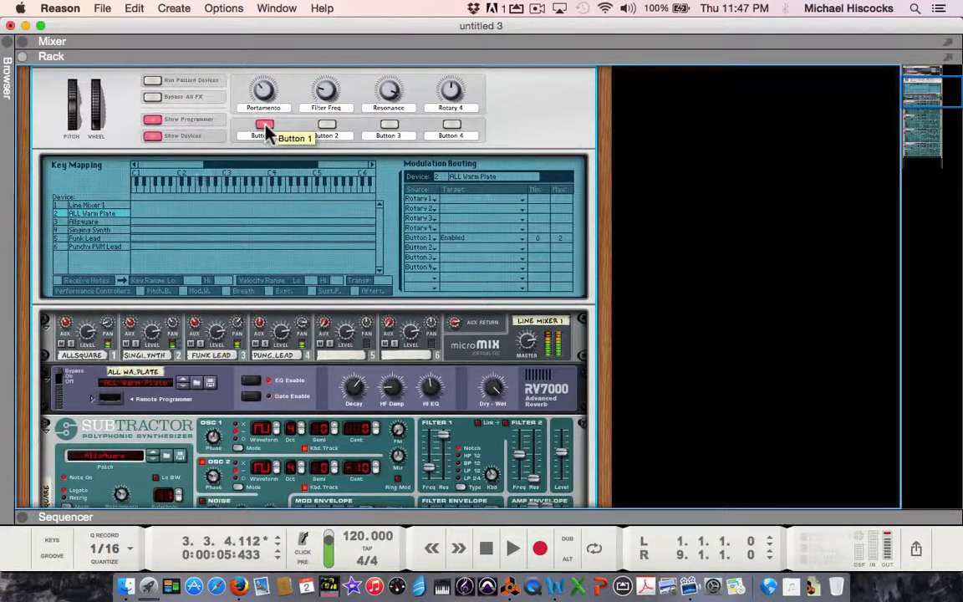
pyautogui.click(265, 127)
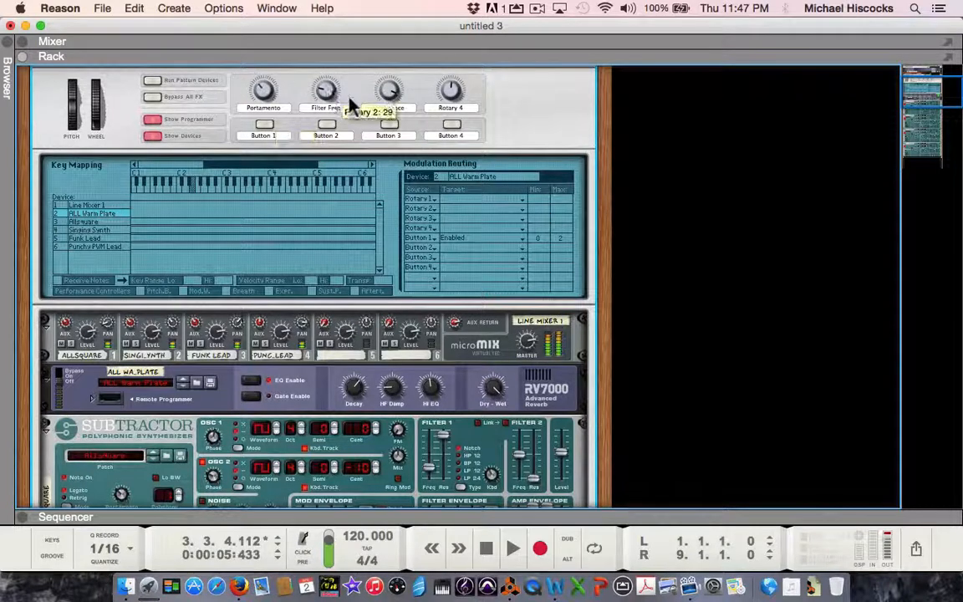
pyautogui.moveTo(321, 90)
pyautogui.mouseDown()
pyautogui.moveTo(319, 64)
pyautogui.moveTo(325, 92)
pyautogui.mouseUp()
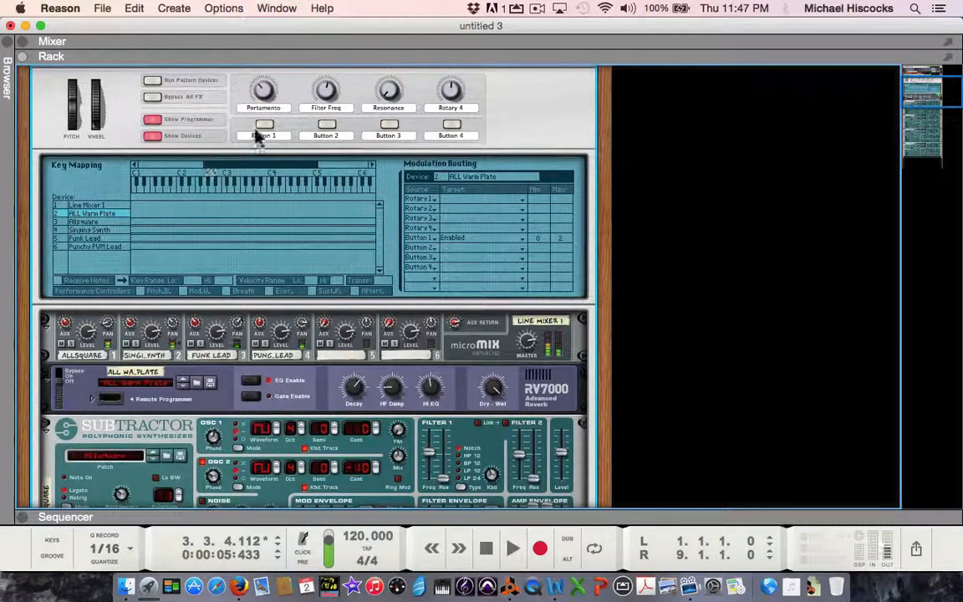
# Step: Toggle Button 1 repeatedly to compare its effect on the ALL Warm Plate reverb, leaving the button switched on
pyautogui.click(264, 127)
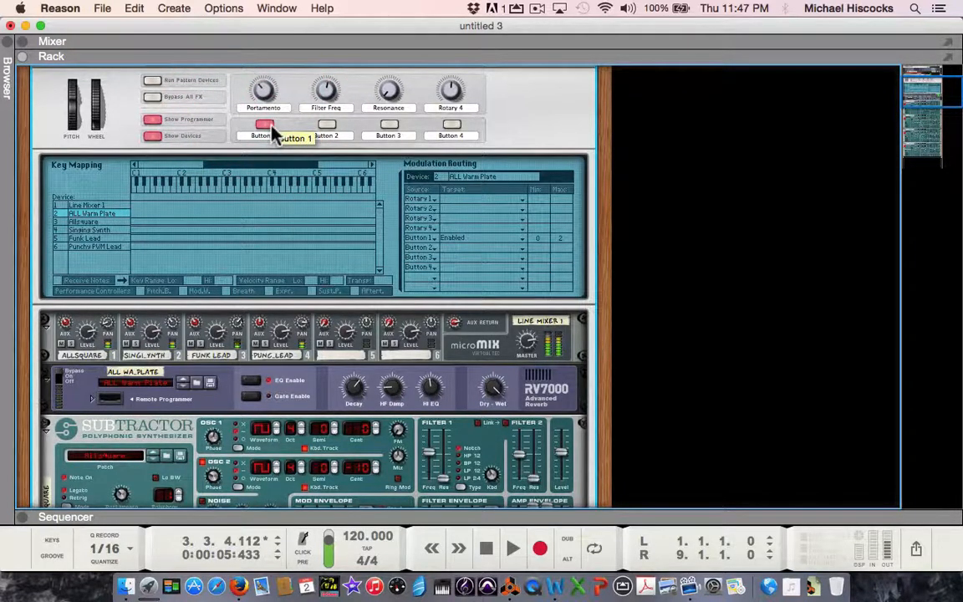
pyautogui.click(267, 127)
pyautogui.click(268, 127)
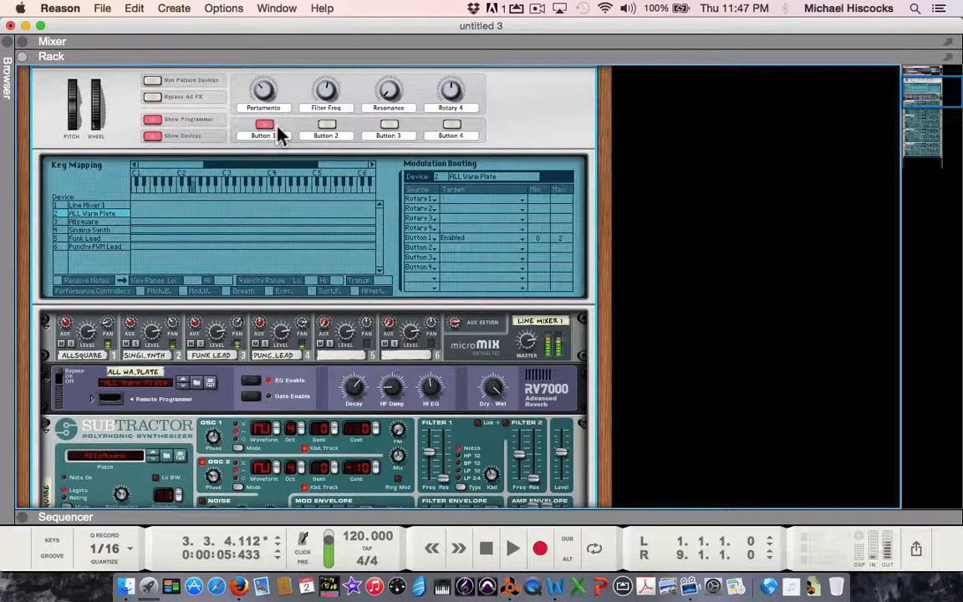
pyautogui.click(266, 127)
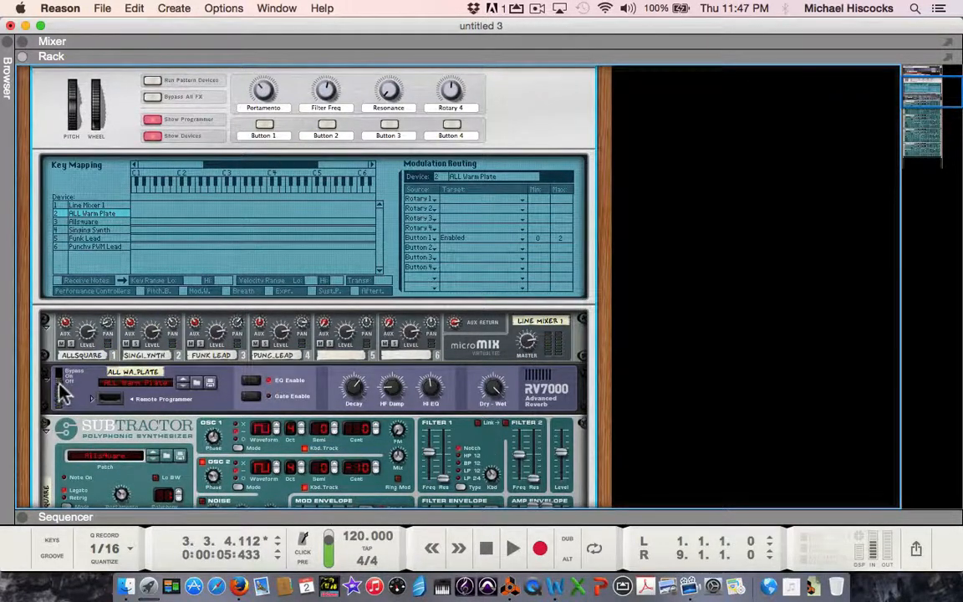
pyautogui.click(264, 127)
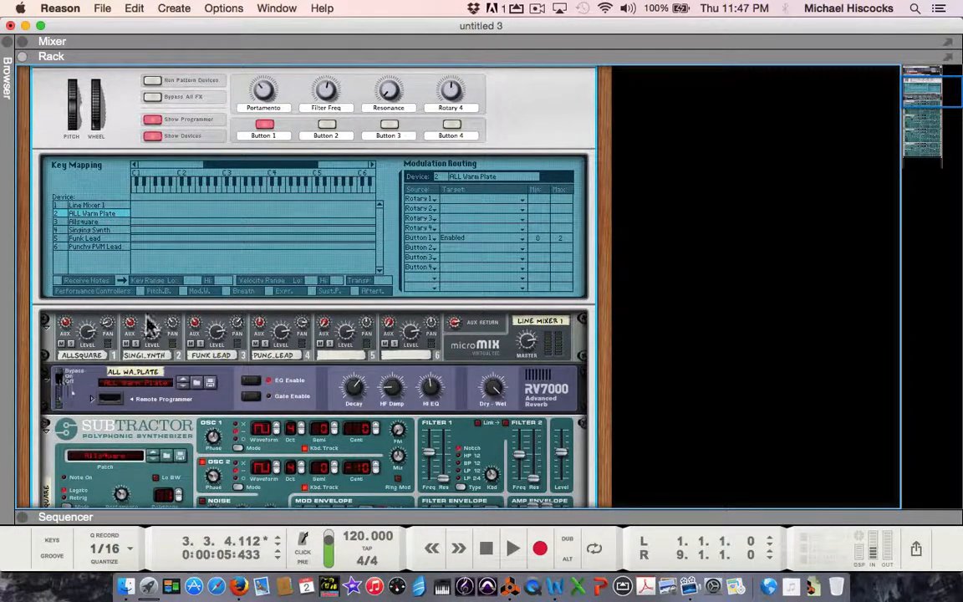
# Step: Set the minimum value of Button 1's Enabled routing on ALL Warm Plate to 1, and toggle Button 1 to test the reverb bypass
pyautogui.click(265, 127)
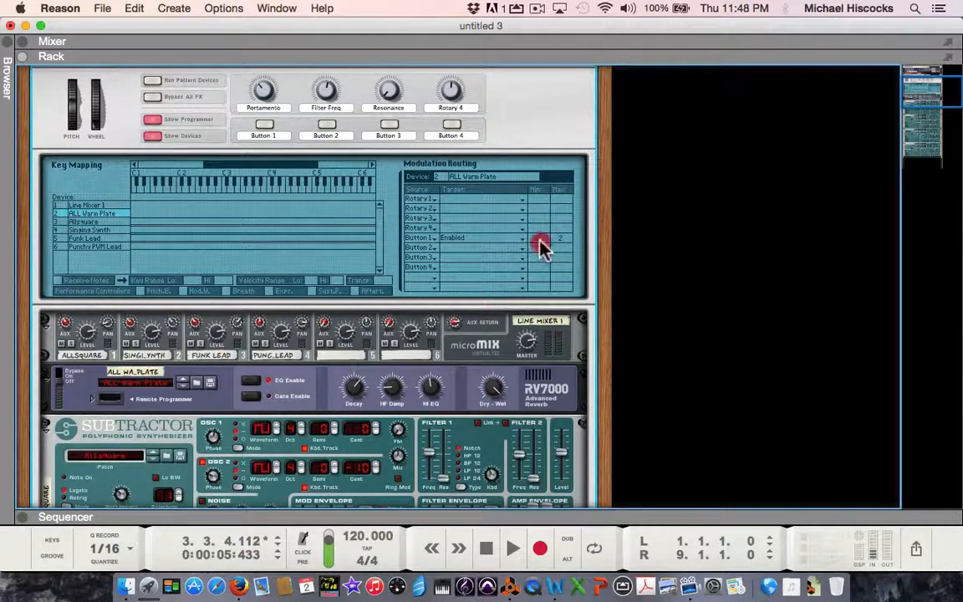
pyautogui.moveTo(540, 240); pyautogui.dragTo(543, 238)
pyautogui.click(266, 126)
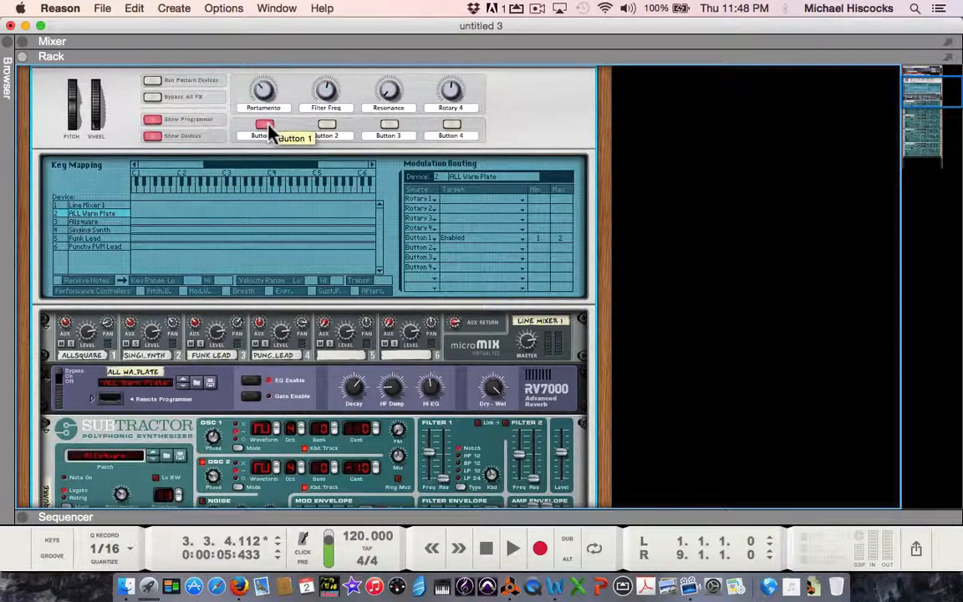
pyautogui.click(266, 126)
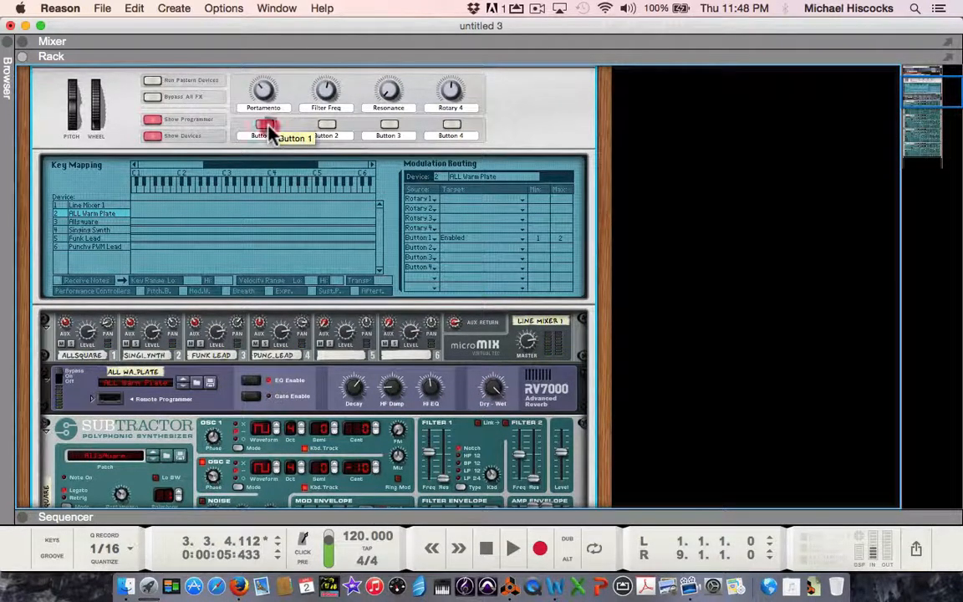
pyautogui.click(266, 126)
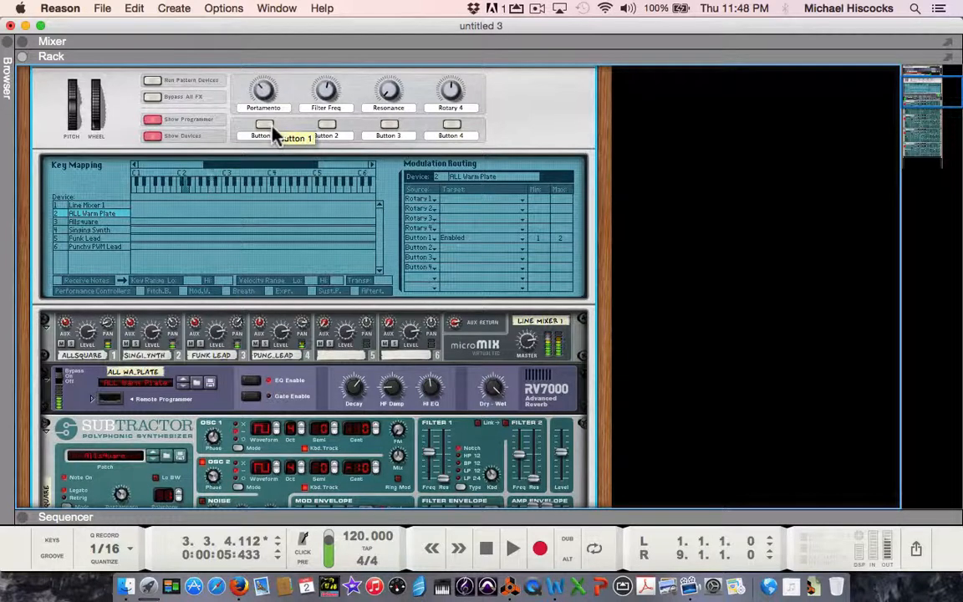
pyautogui.click(272, 130)
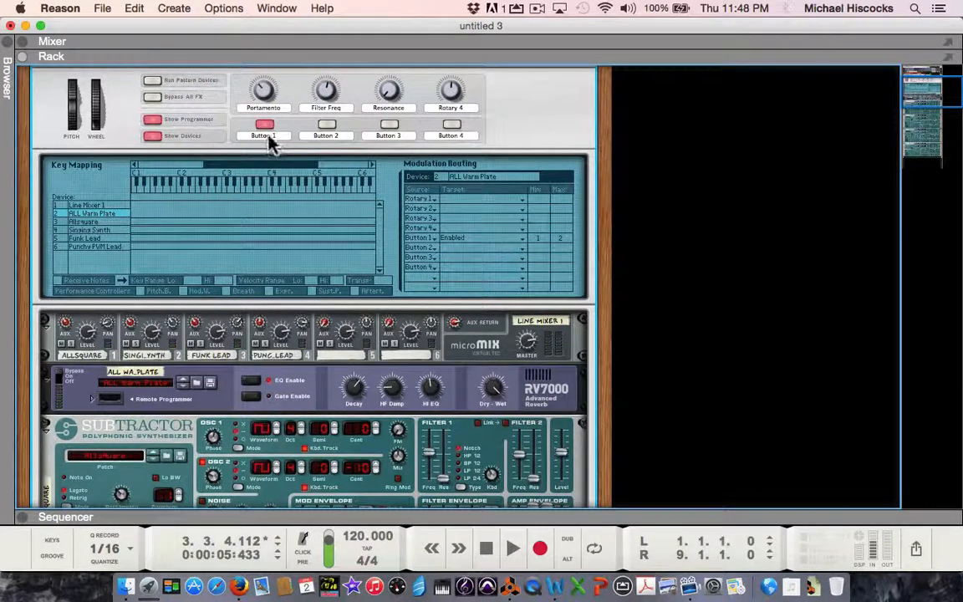
# Step: Rename the Combinator's Button 1 label to "VerbBypass" and switch that button off
pyautogui.doubleClick(268, 136)
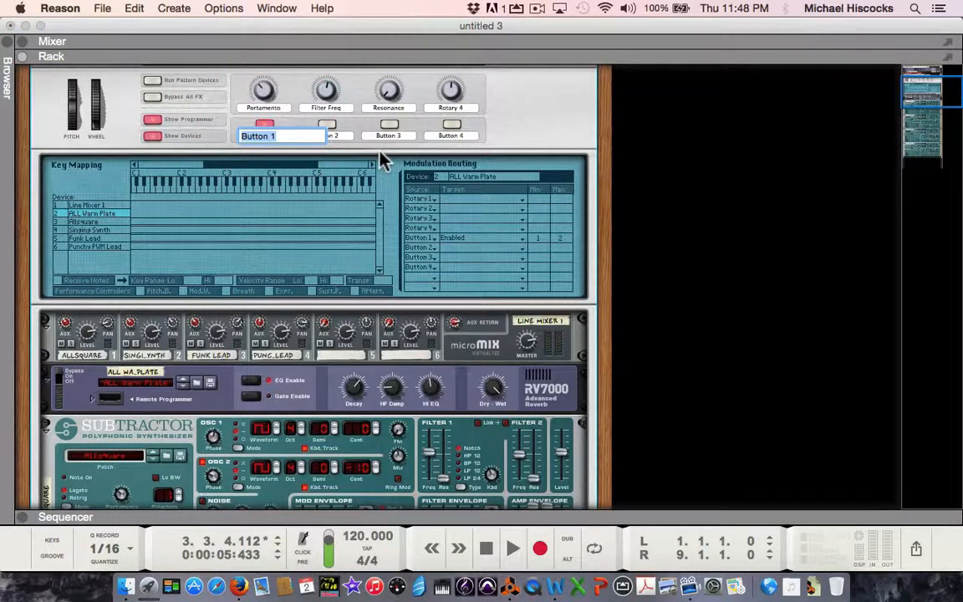
pyautogui.write('V')
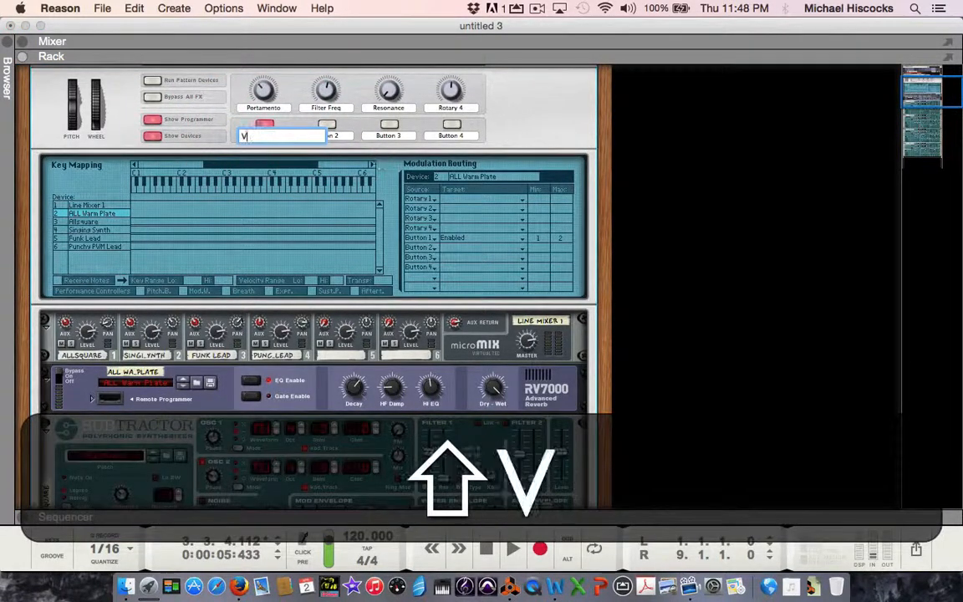
pyautogui.write('erb')
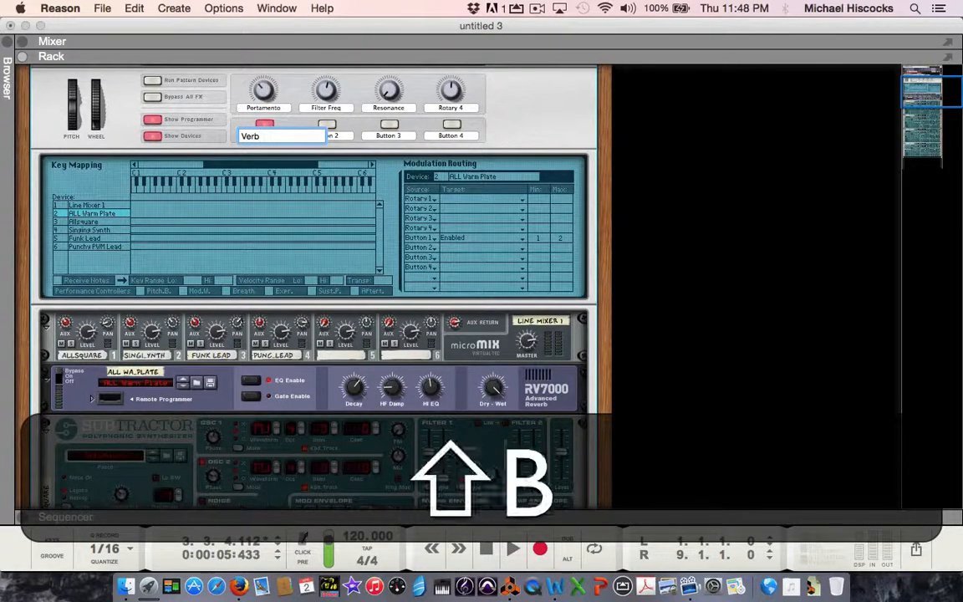
pyautogui.write('BYpass')
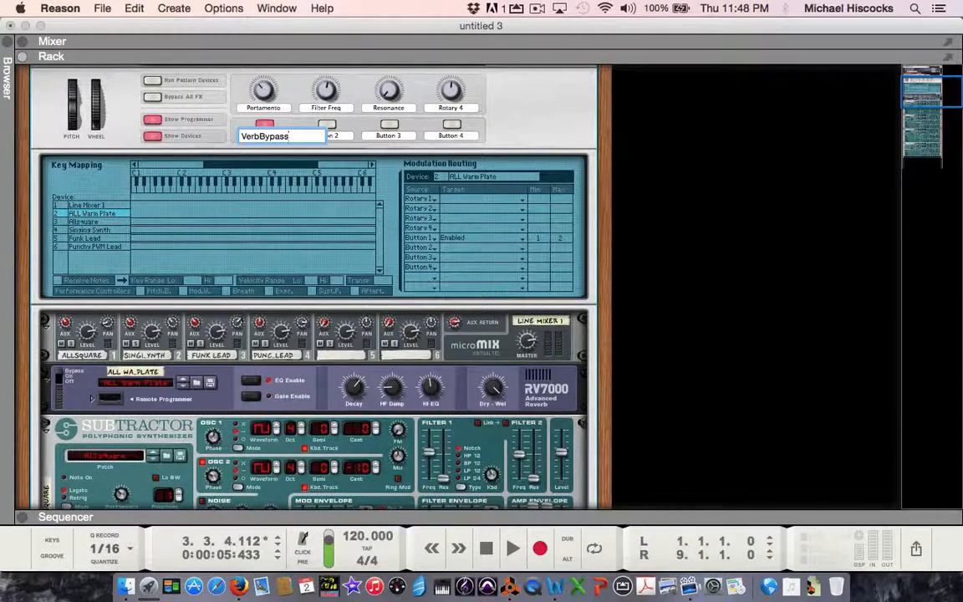
pyautogui.press('Return')
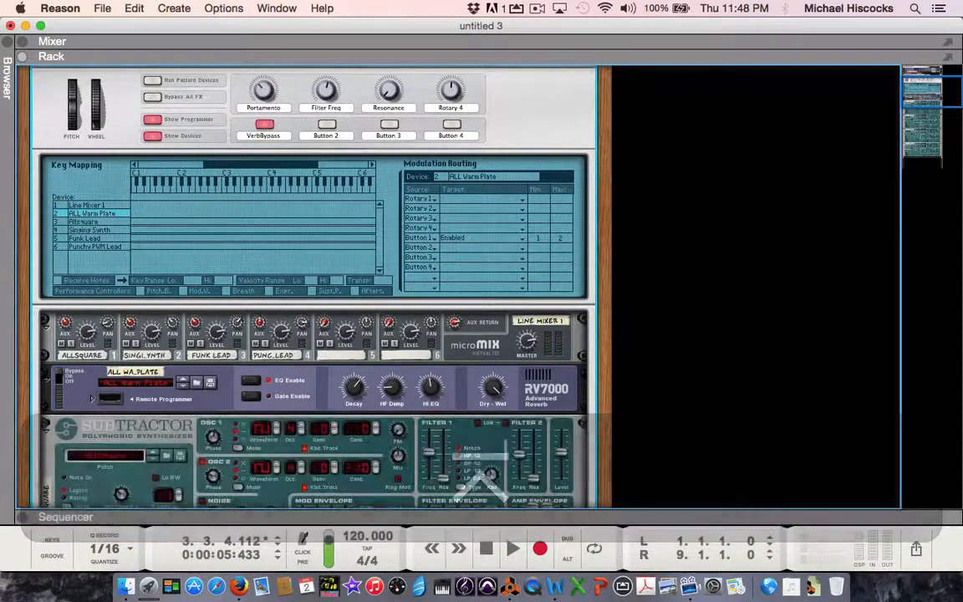
pyautogui.click(264, 124)
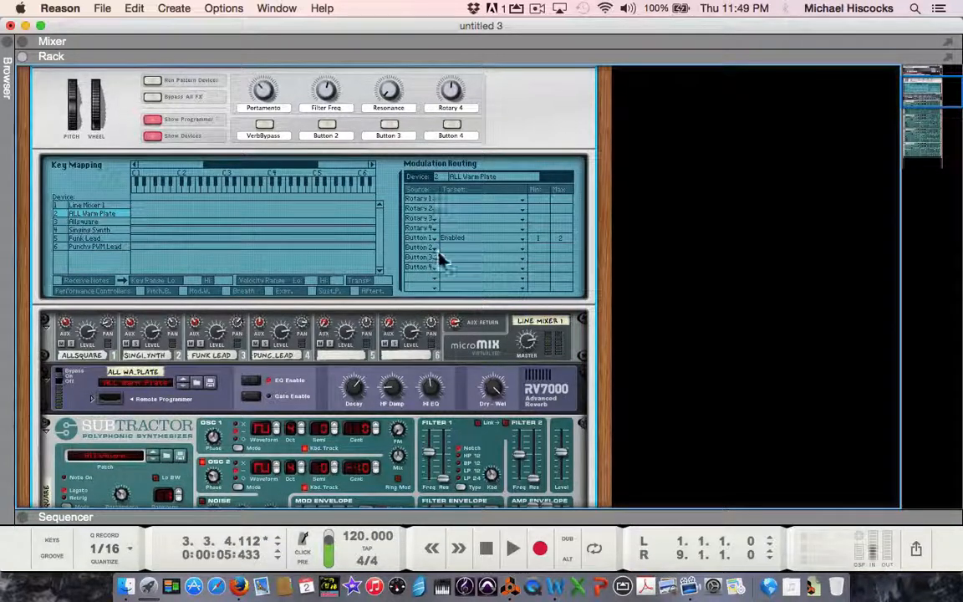
# Step: Set the first unassigned modulation source to Mod Wheel for both ALL Warm Plate and Allsquare
pyautogui.click(423, 285)
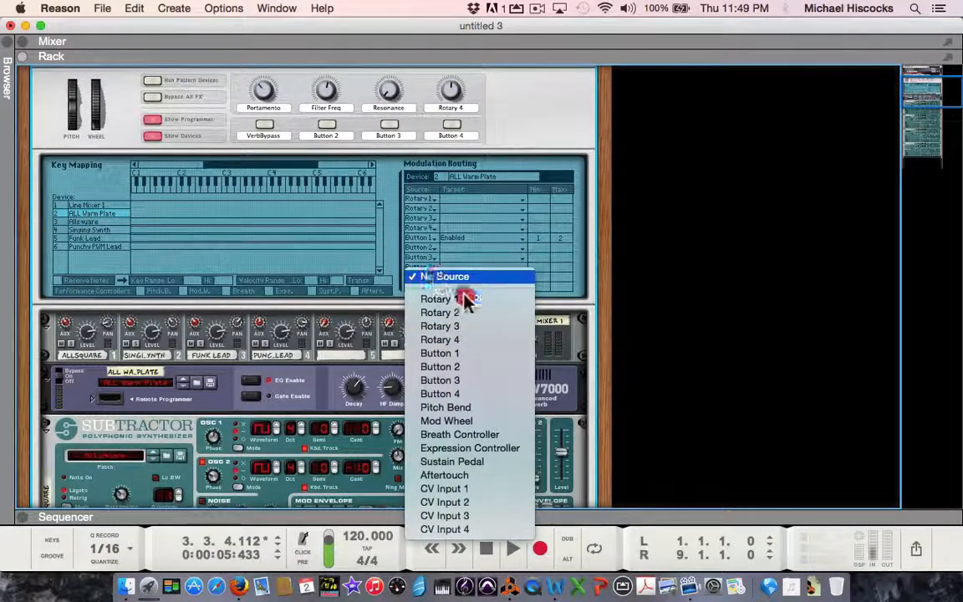
pyautogui.click(481, 423)
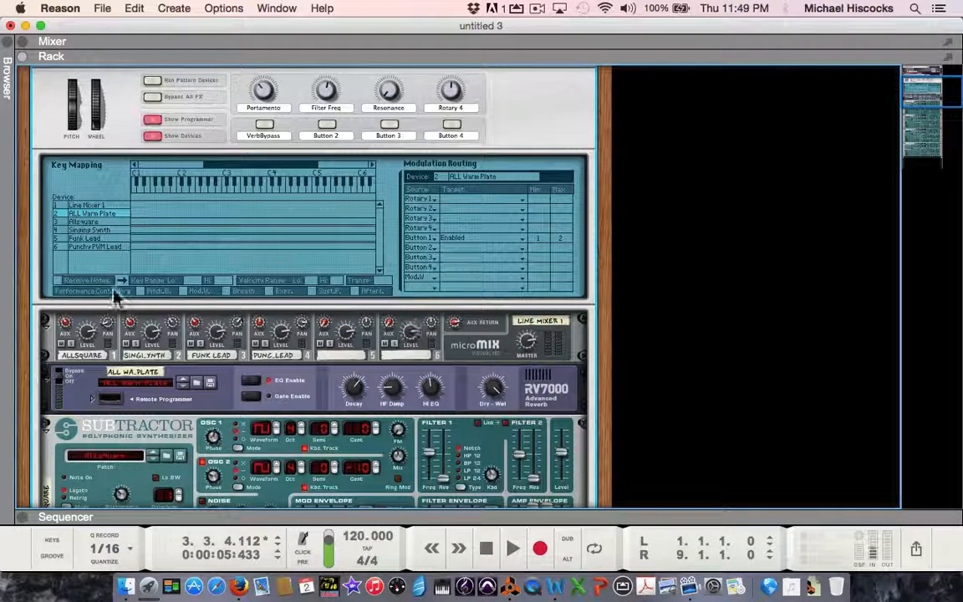
pyautogui.click(86, 221)
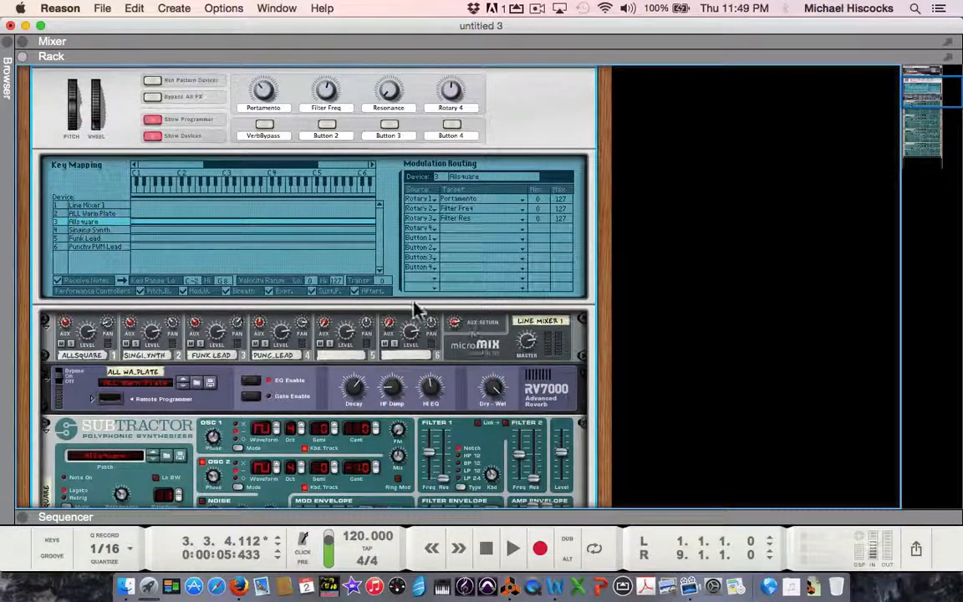
pyautogui.click(418, 277)
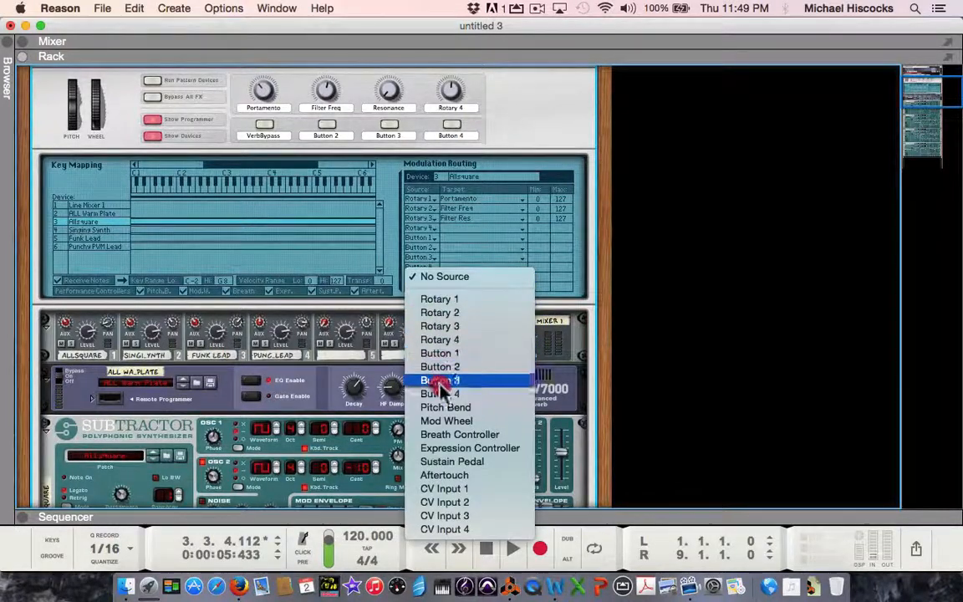
pyautogui.click(451, 422)
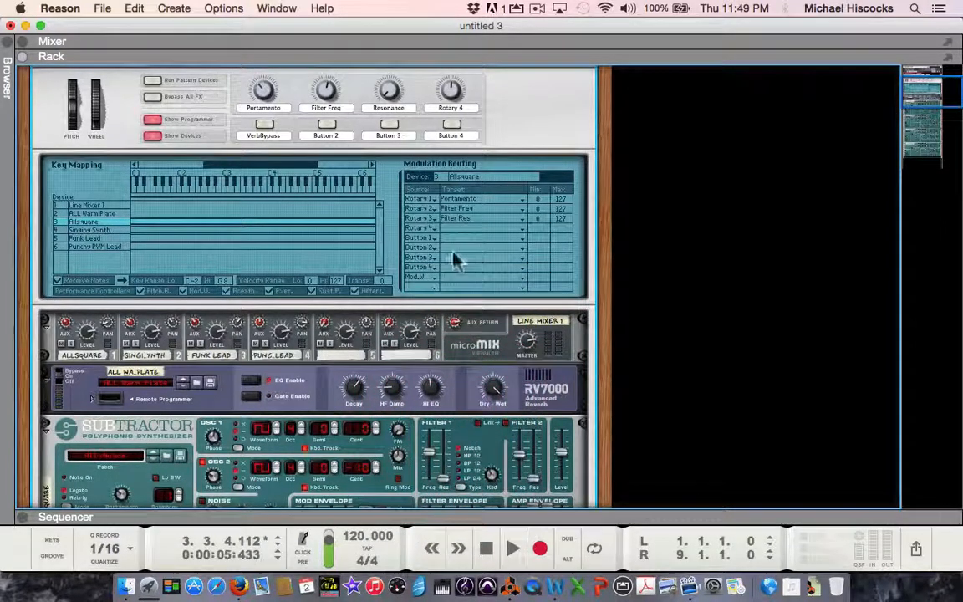
# Step: Review the modulation targets available for Allsquare's Mod Wheel row without choosing one, and look over its Subtractor
pyautogui.click(464, 277)
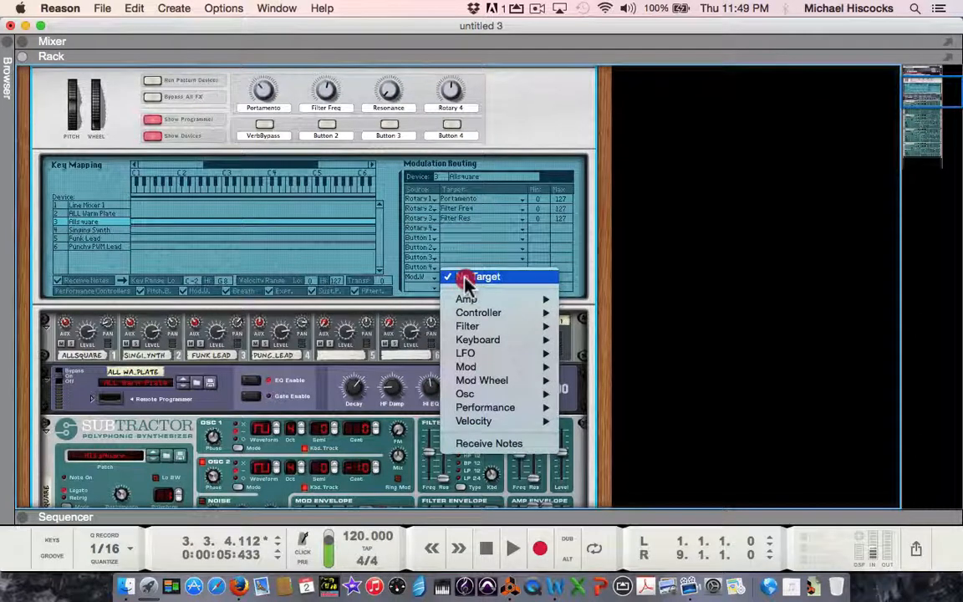
pyautogui.moveTo(477, 338)
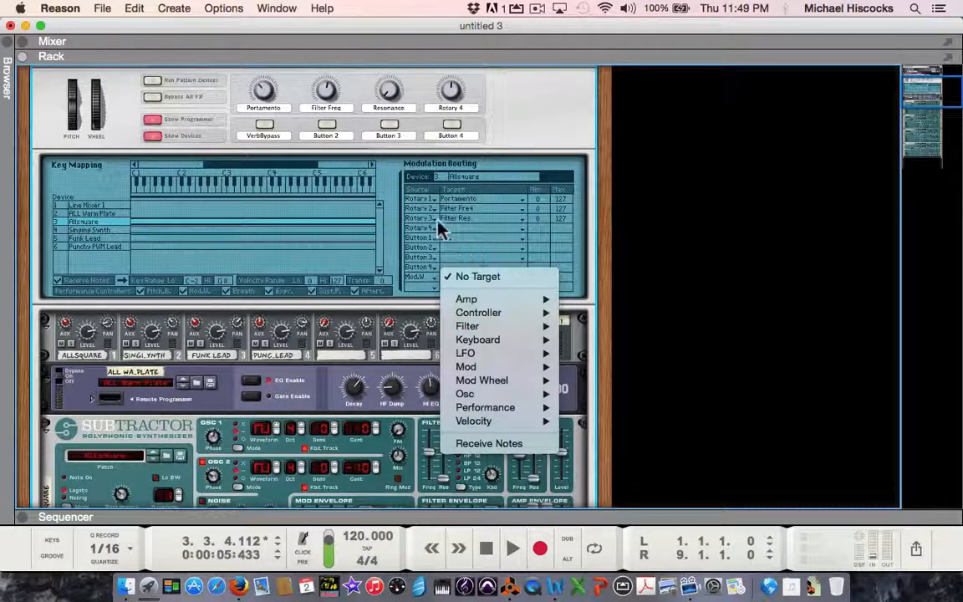
pyautogui.click(475, 247)
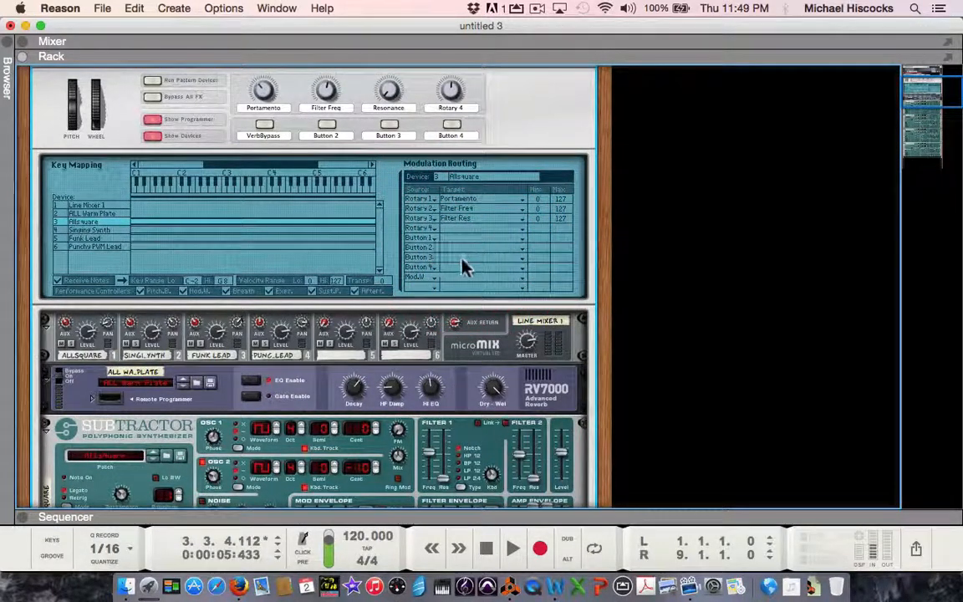
pyautogui.scroll(-3, 462, 267)
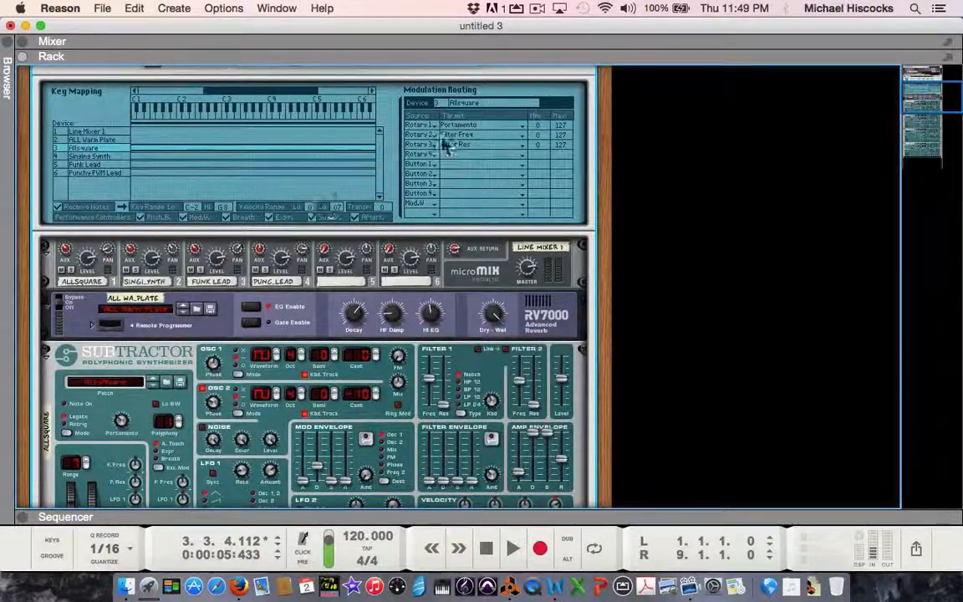
# Step: Save the Combinator patch as MikesBigLead in the SD_2015 folder, replacing the existing file, and hide the Combinator's programmer
pyautogui.scroll(6, 414, 172)
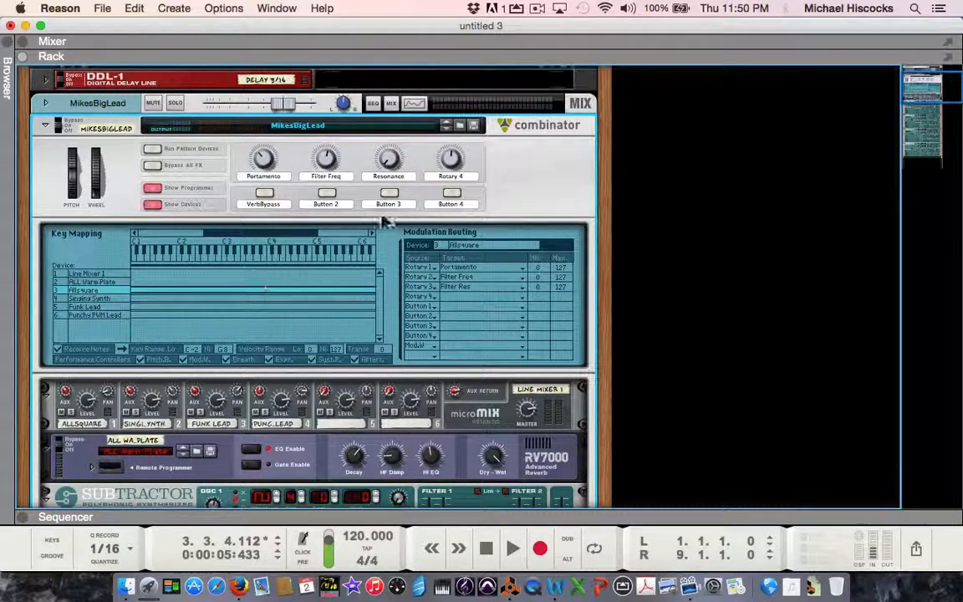
pyautogui.click(474, 125)
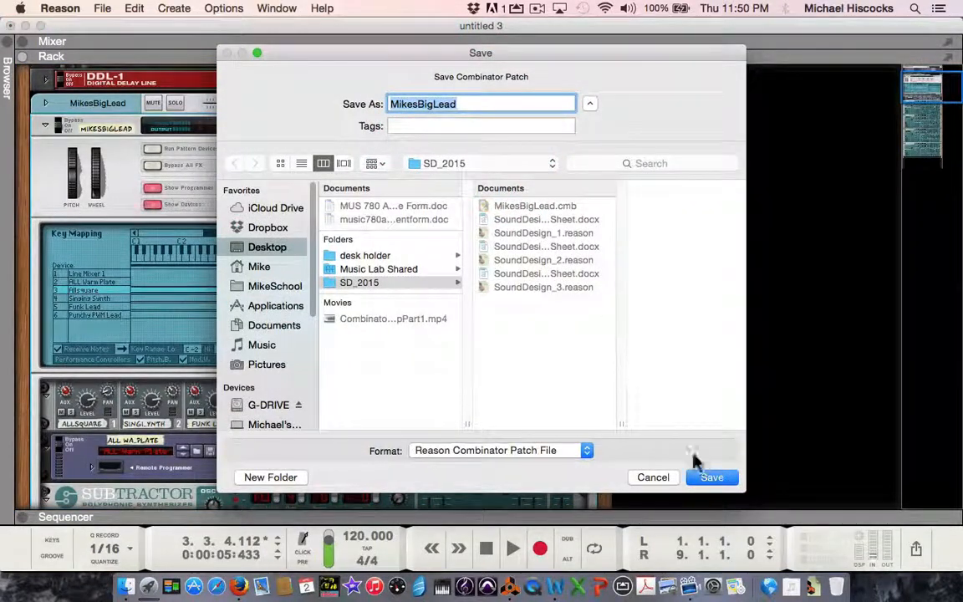
pyautogui.click(709, 478)
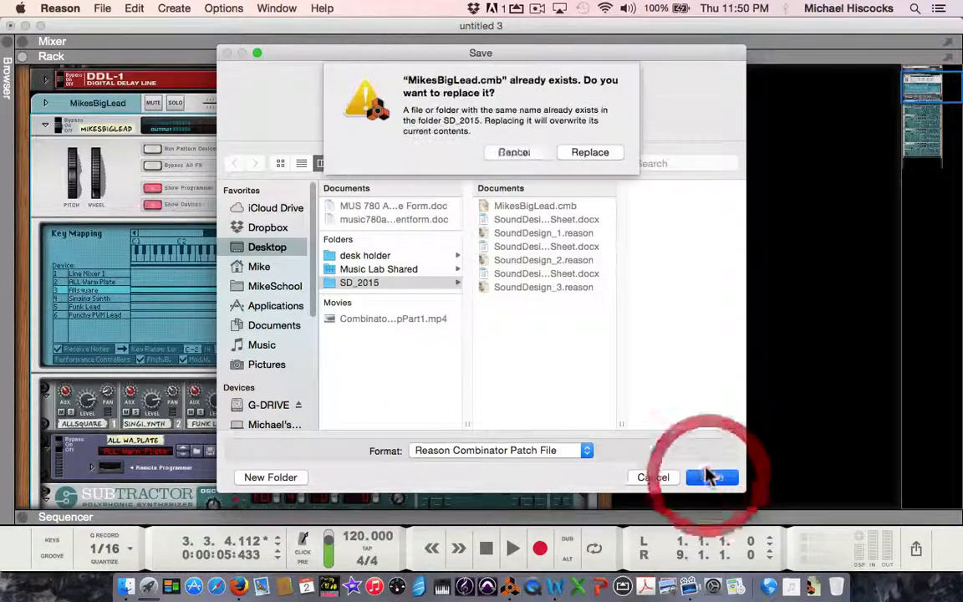
pyautogui.click(592, 151)
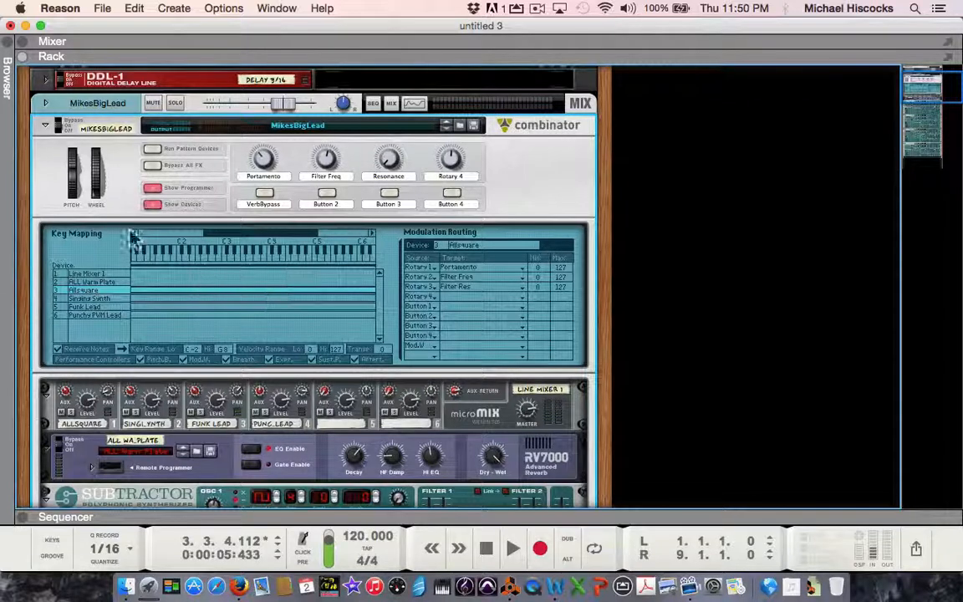
pyautogui.click(150, 188)
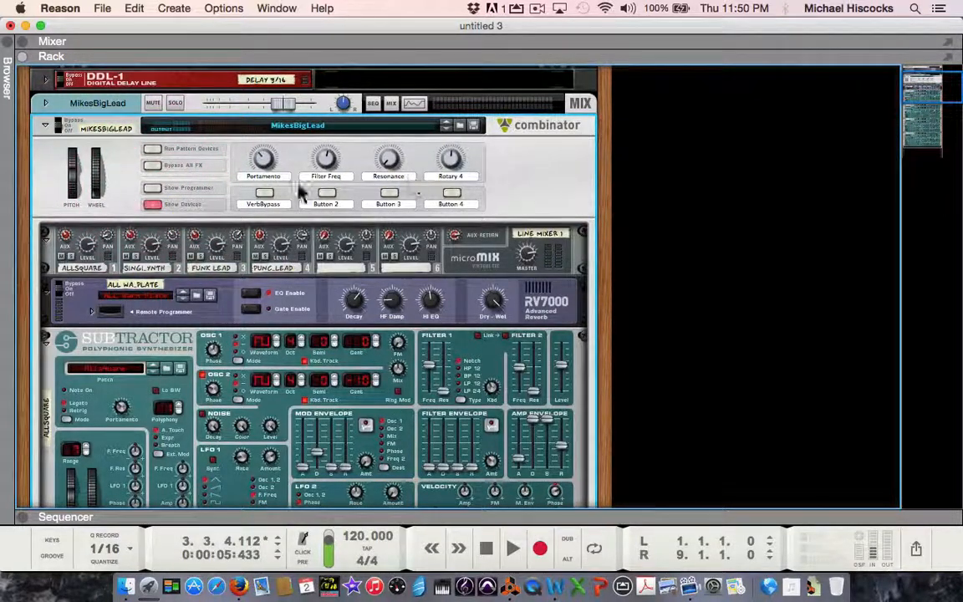
# Step: Create a new empty Combinator in the free rack space beside the existing column
pyautogui.rightClick(691, 210)
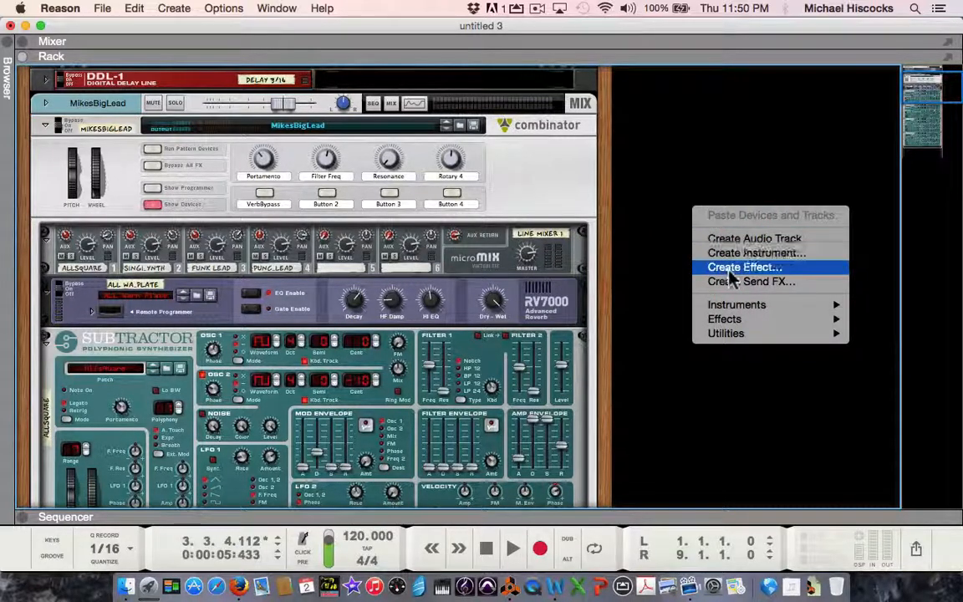
pyautogui.moveTo(722, 337)
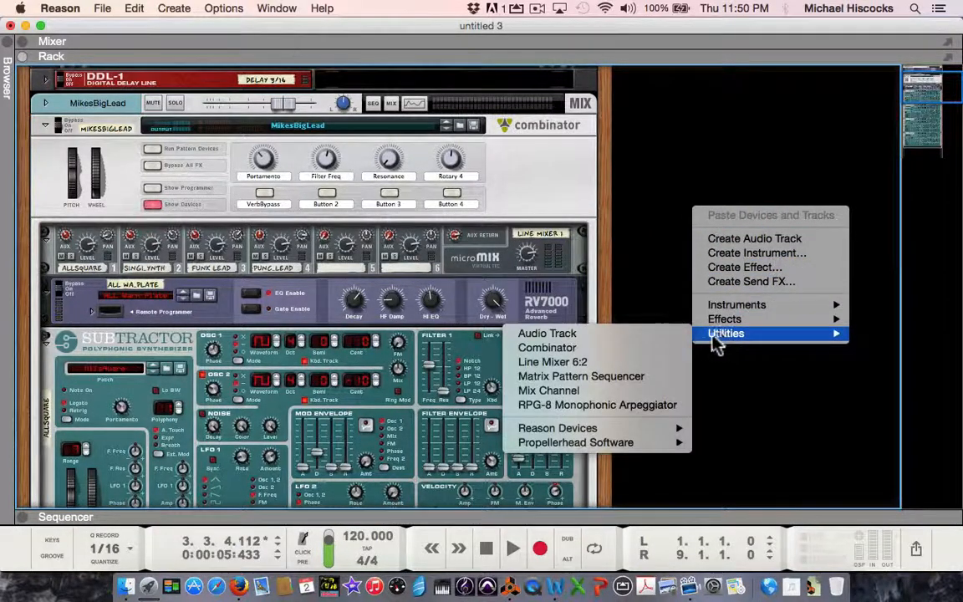
pyautogui.click(629, 352)
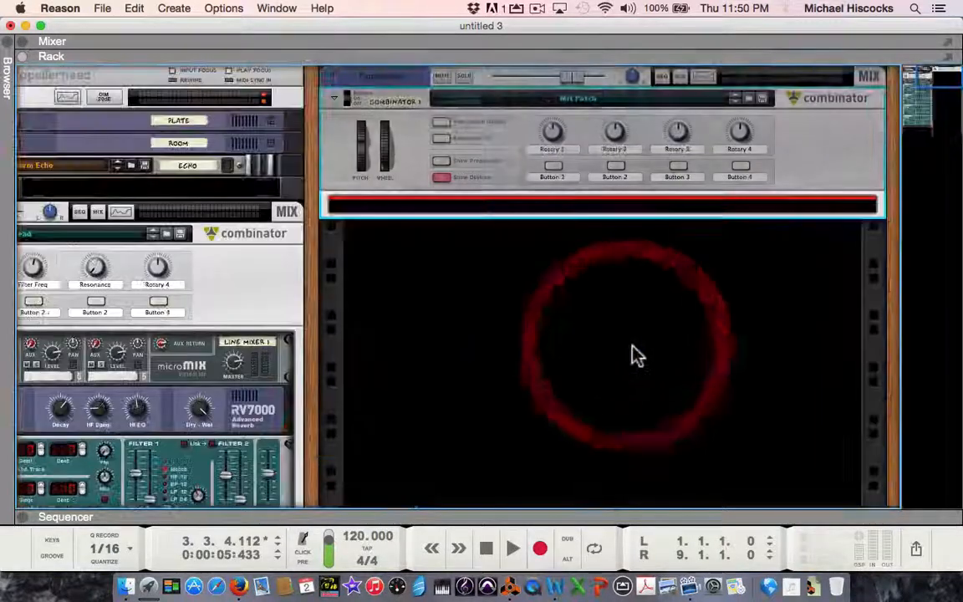
# Step: Load the MikesBigLead.cmb patch from the Desktop's SD_2015 folder into the new Combinator
pyautogui.click(748, 98)
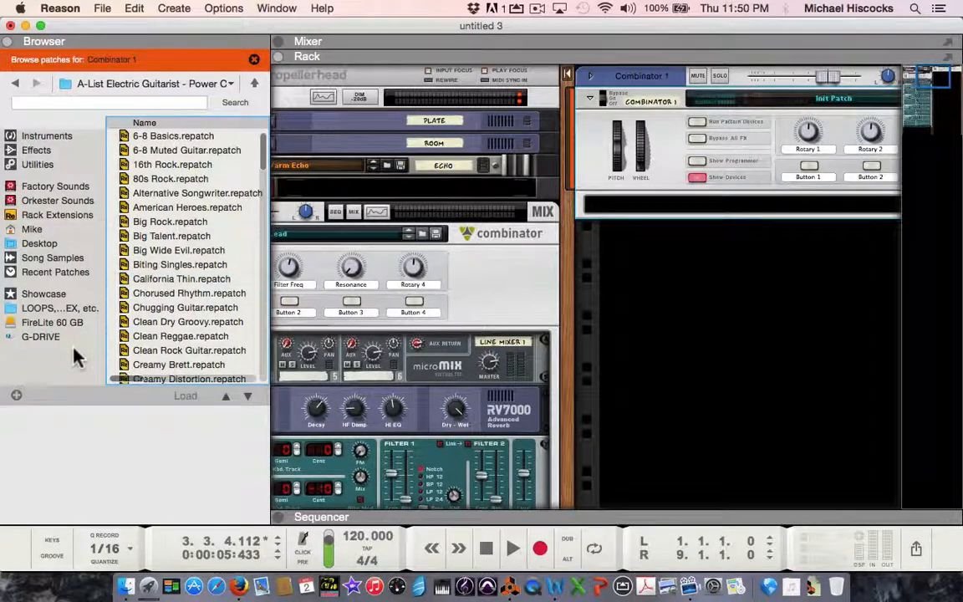
pyautogui.click(37, 243)
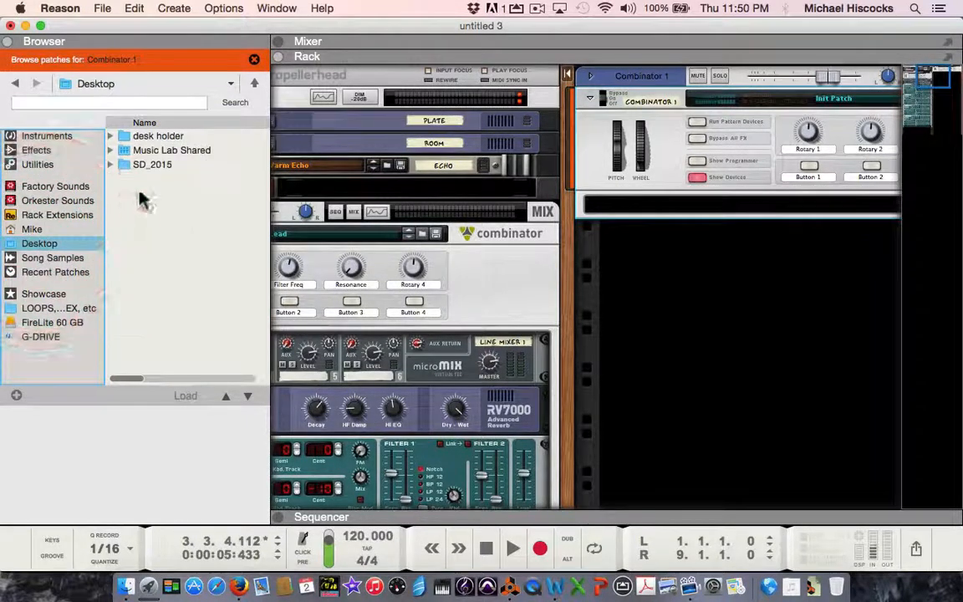
pyautogui.doubleClick(155, 164)
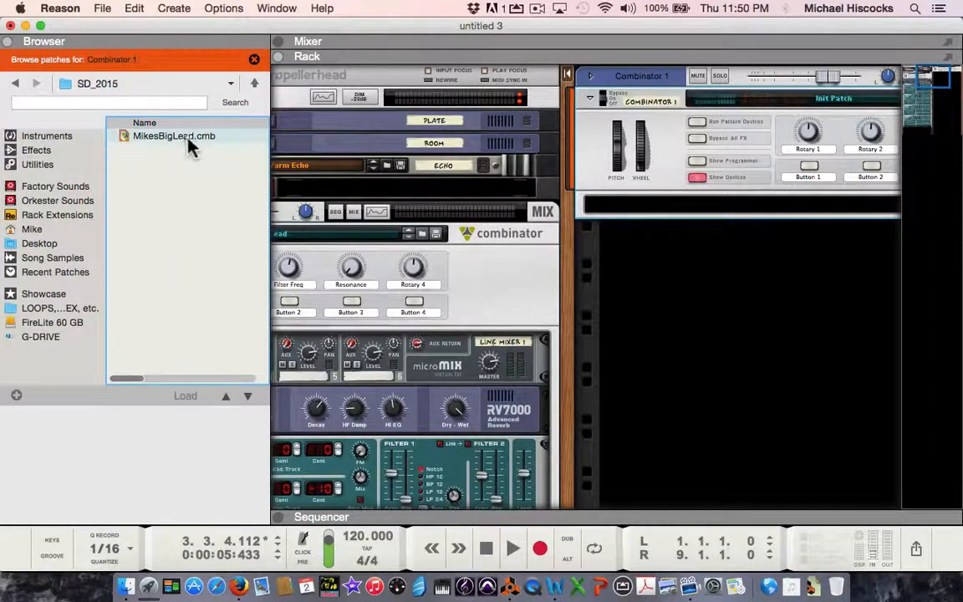
pyautogui.doubleClick(192, 137)
pyautogui.hscroll(5, 552, 215)
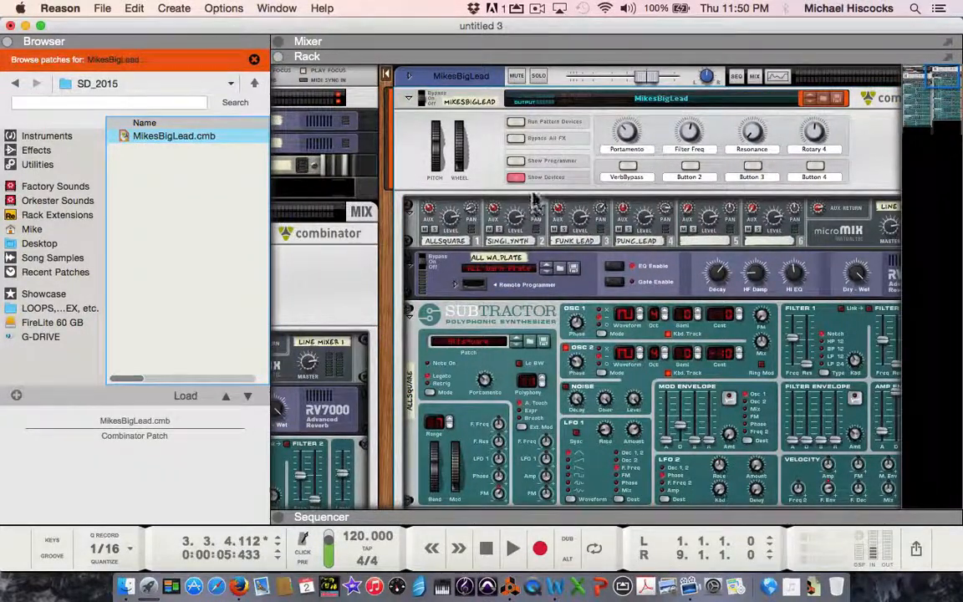
# Step: Show the newly loaded Combinator's programmer to check its devices, and hide it again
pyautogui.click(515, 162)
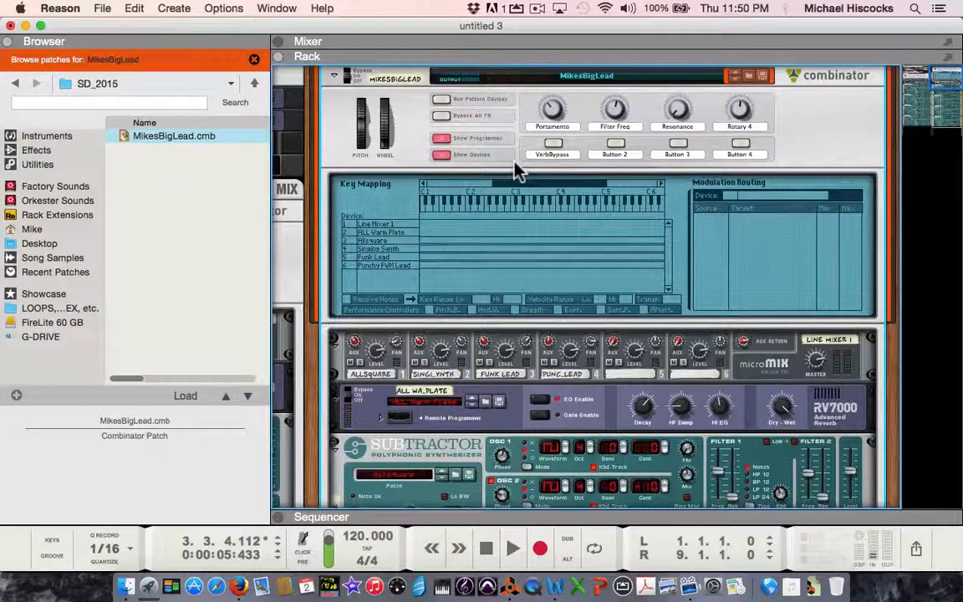
pyautogui.click(515, 163)
pyautogui.click(440, 139)
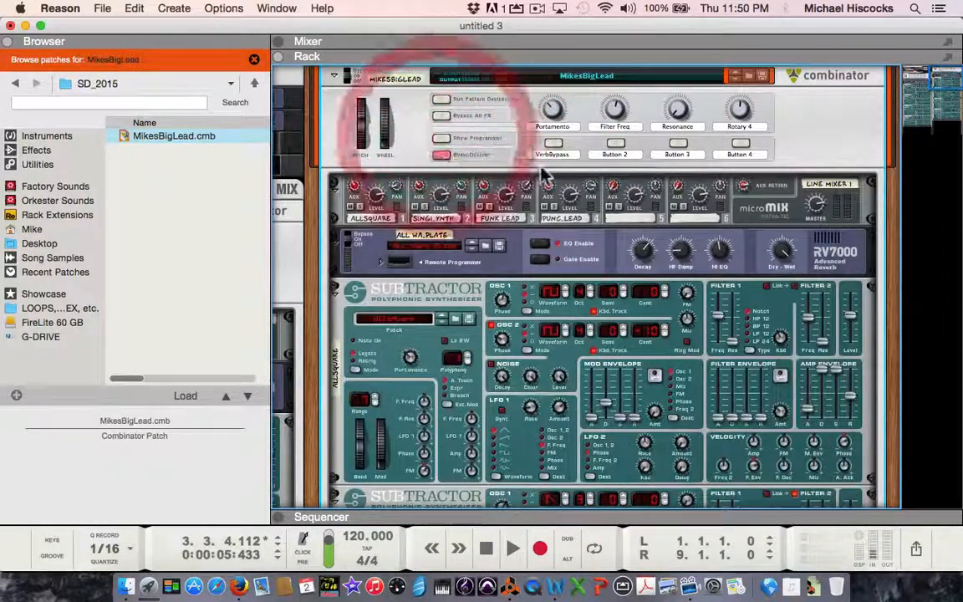